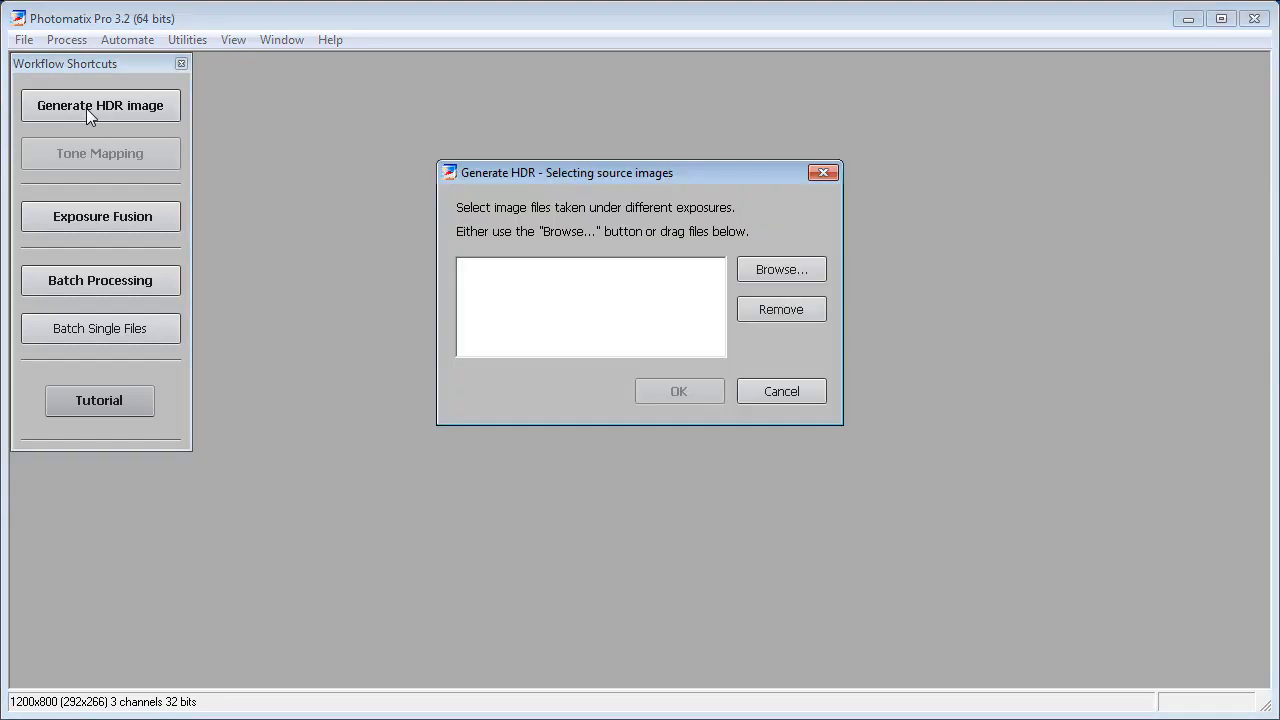
# - Generate an HDR image from IMG_4470, IMG_4471 and IMG_4472 using the recommended color profile tone curve
pyautogui.click(771, 274)
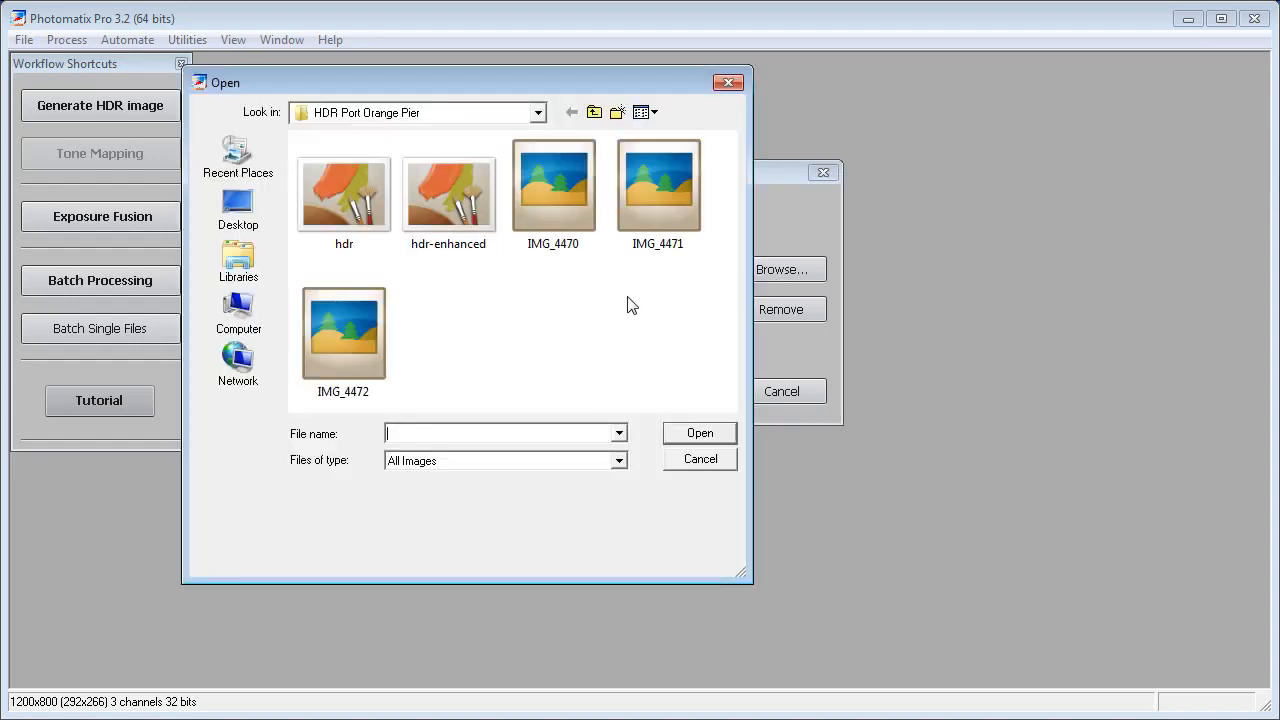
pyautogui.click(564, 201)
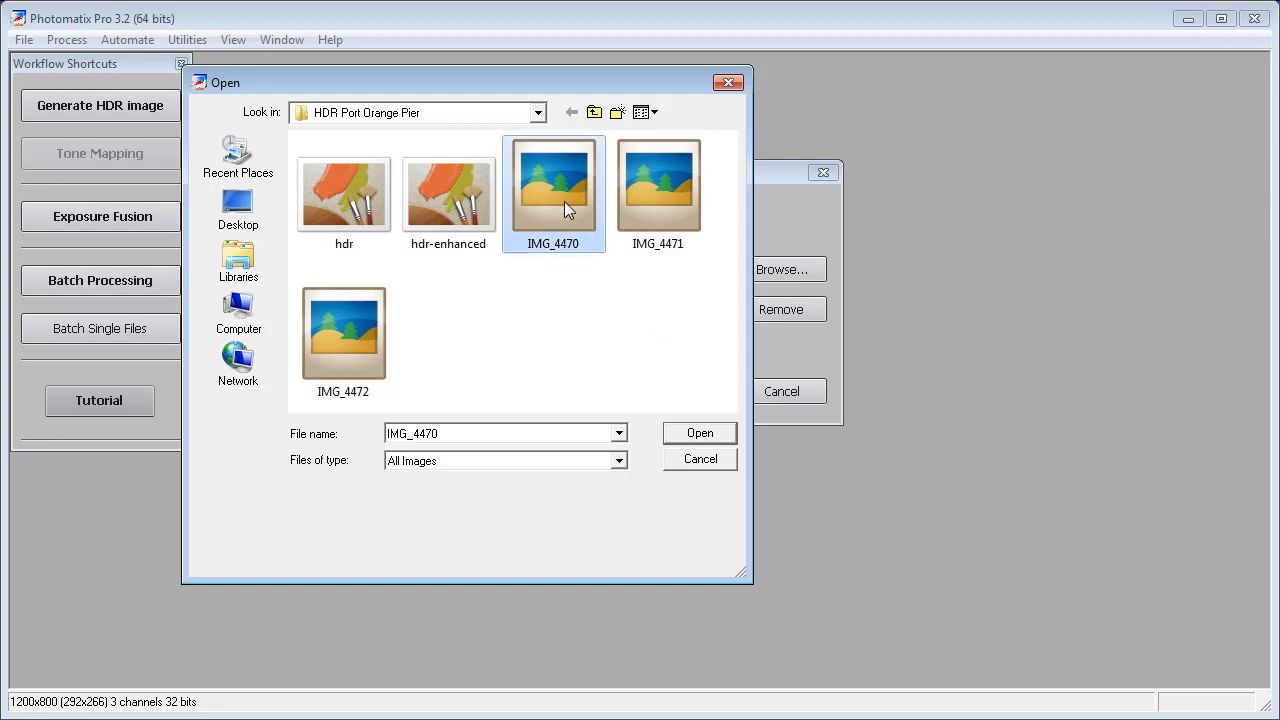
pyautogui.keyDown('ctrl'); pyautogui.click(664, 194); pyautogui.keyUp('ctrl')
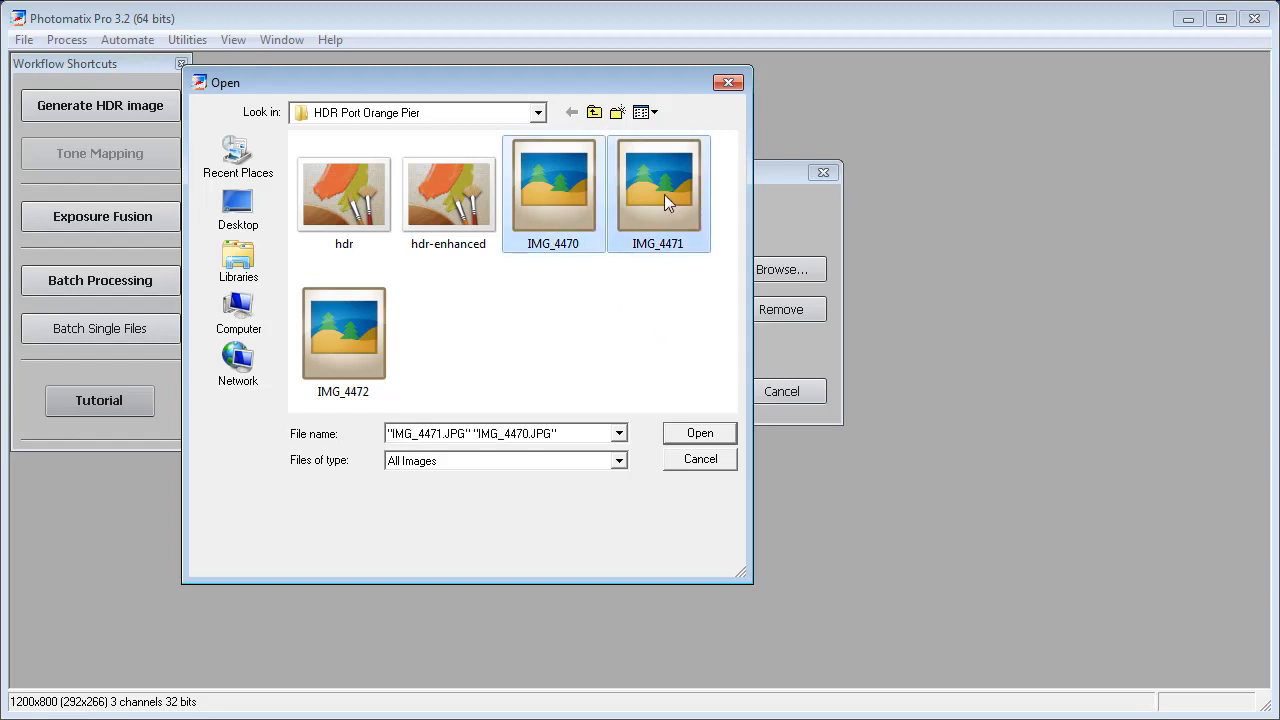
pyautogui.keyDown('ctrl'); pyautogui.click(366, 328); pyautogui.keyUp('ctrl')
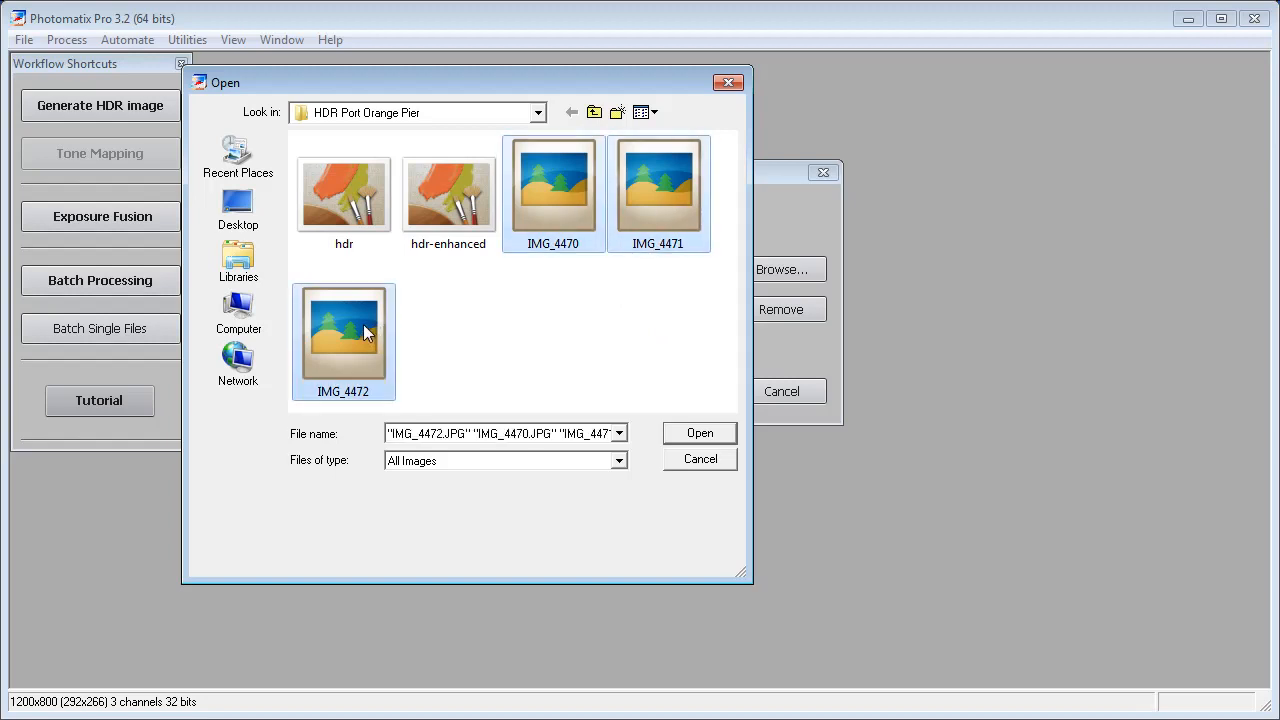
pyautogui.click(713, 435)
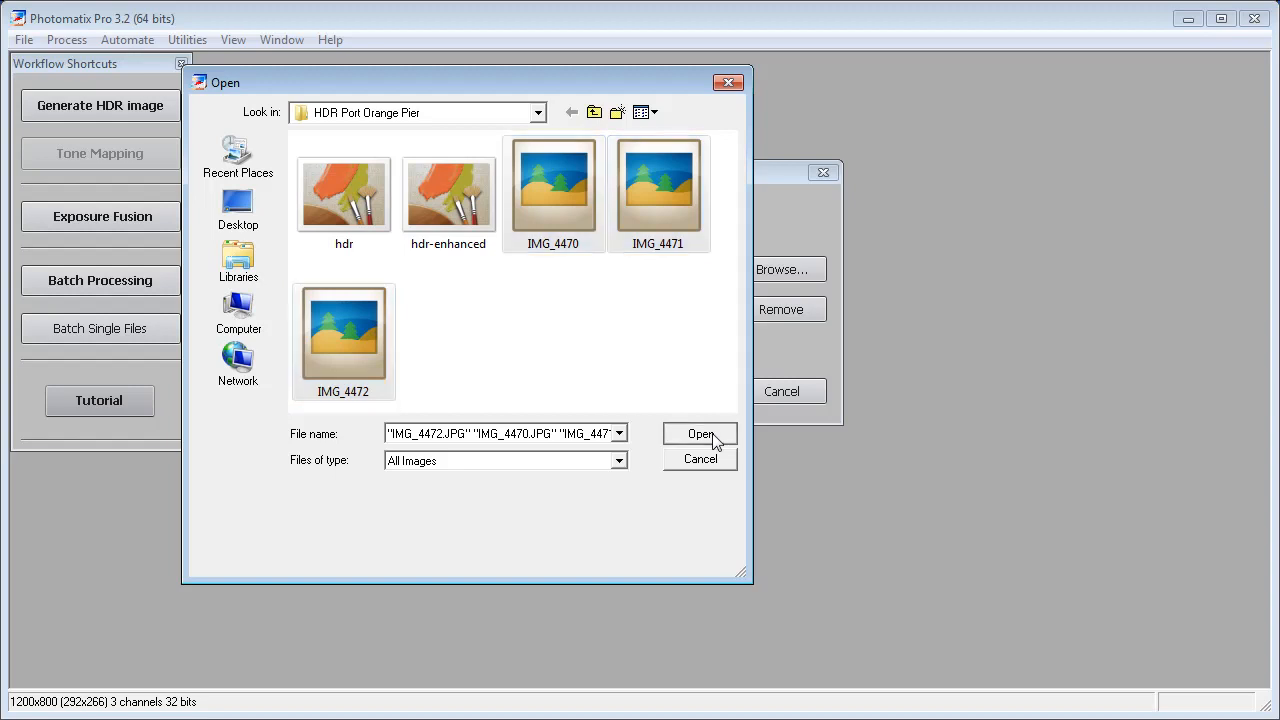
pyautogui.click(682, 392)
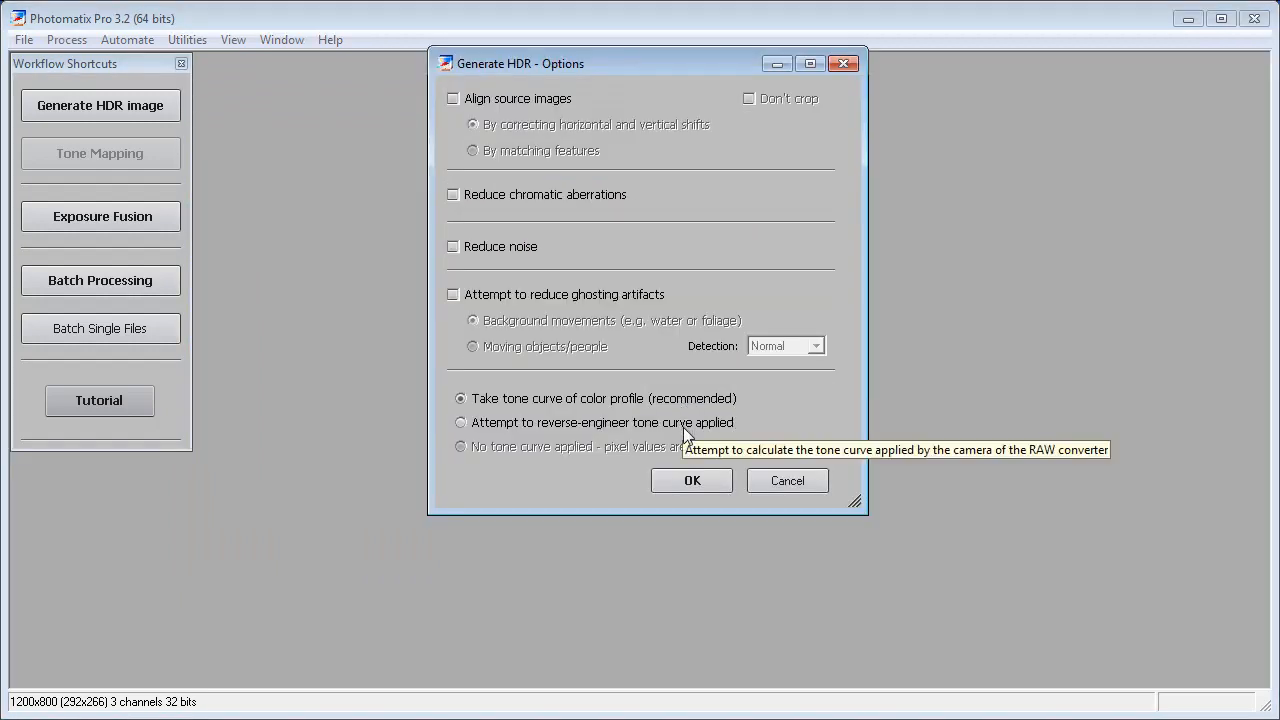
pyautogui.click(692, 481)
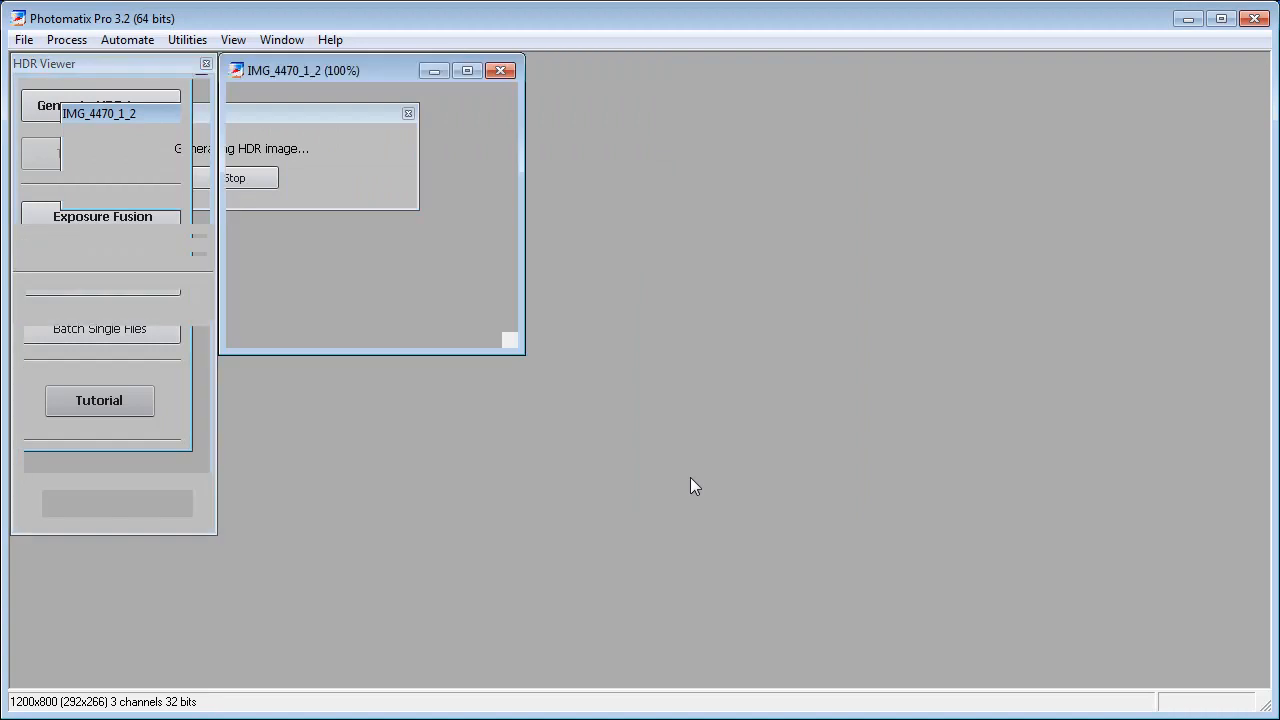
# - Enlarge the window of the generated HDR image and start its tone mapping with the histogram closed
pyautogui.moveTo(519, 351); pyautogui.dragTo(1203, 685)
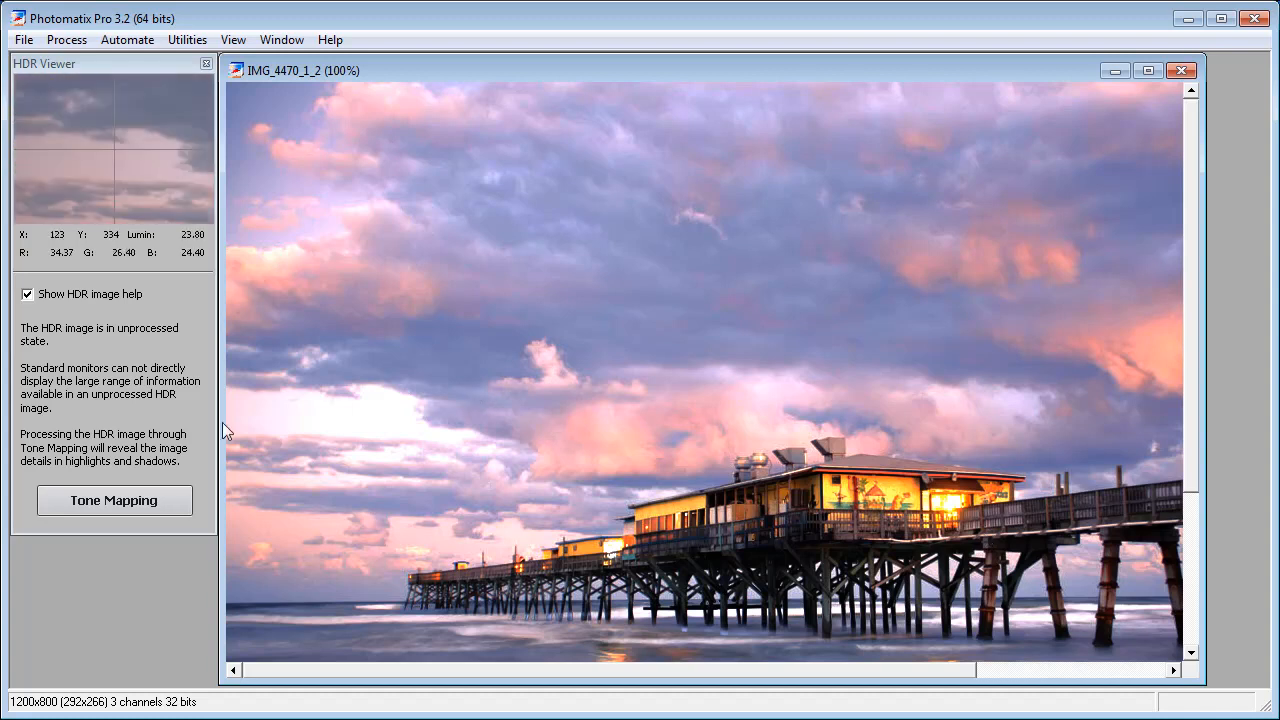
pyautogui.click(121, 502)
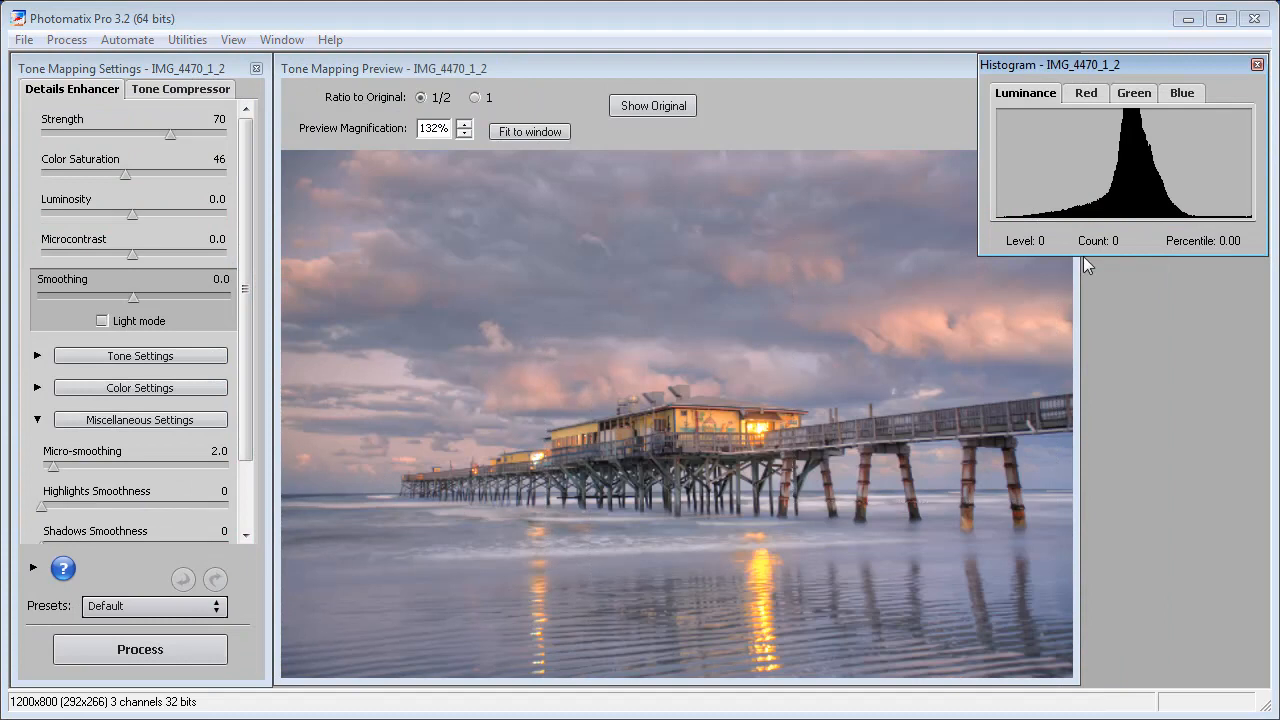
pyautogui.click(1257, 65)
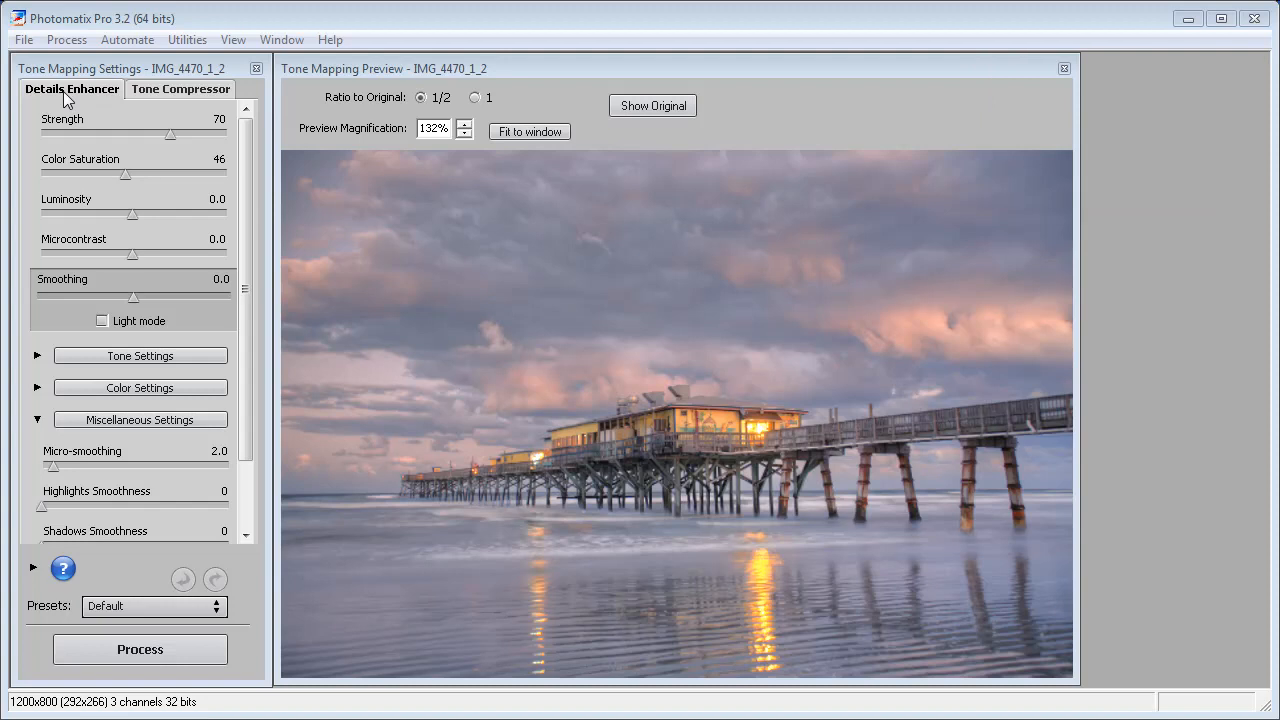
# - Preview the image with the Tone Compressor method and return to the Details Enhancer
pyautogui.click(164, 90)
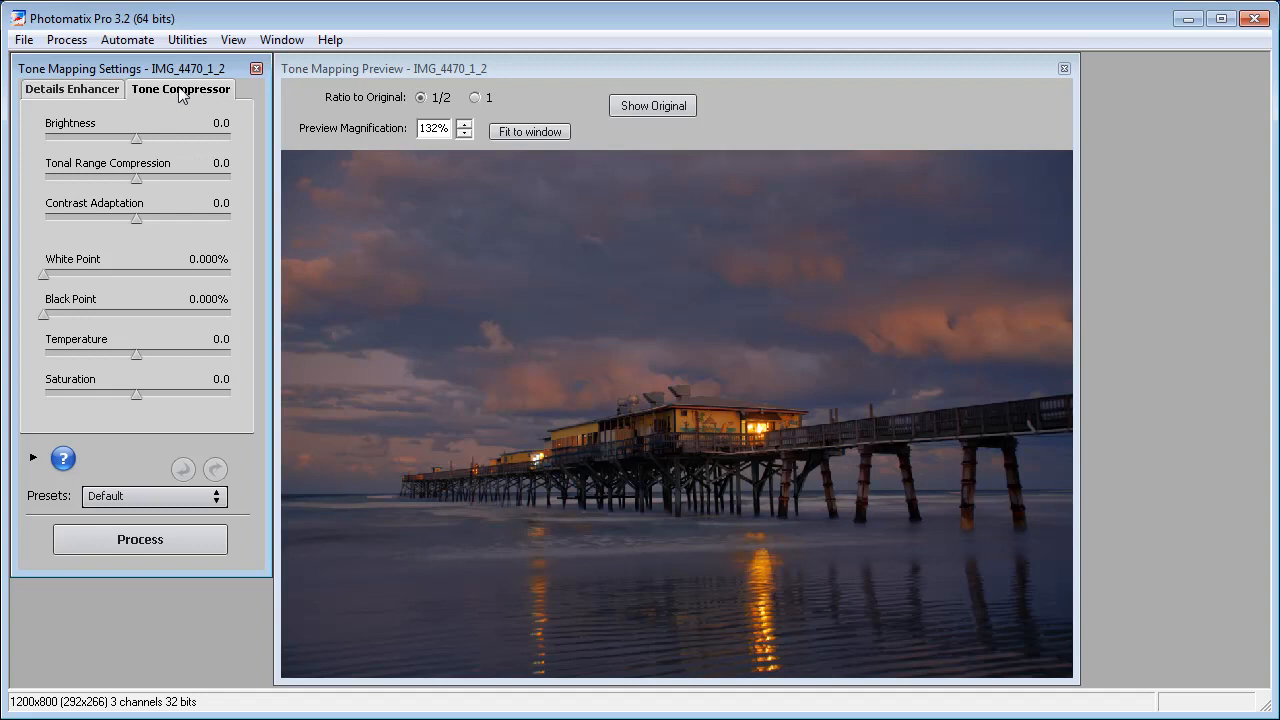
pyautogui.click(57, 88)
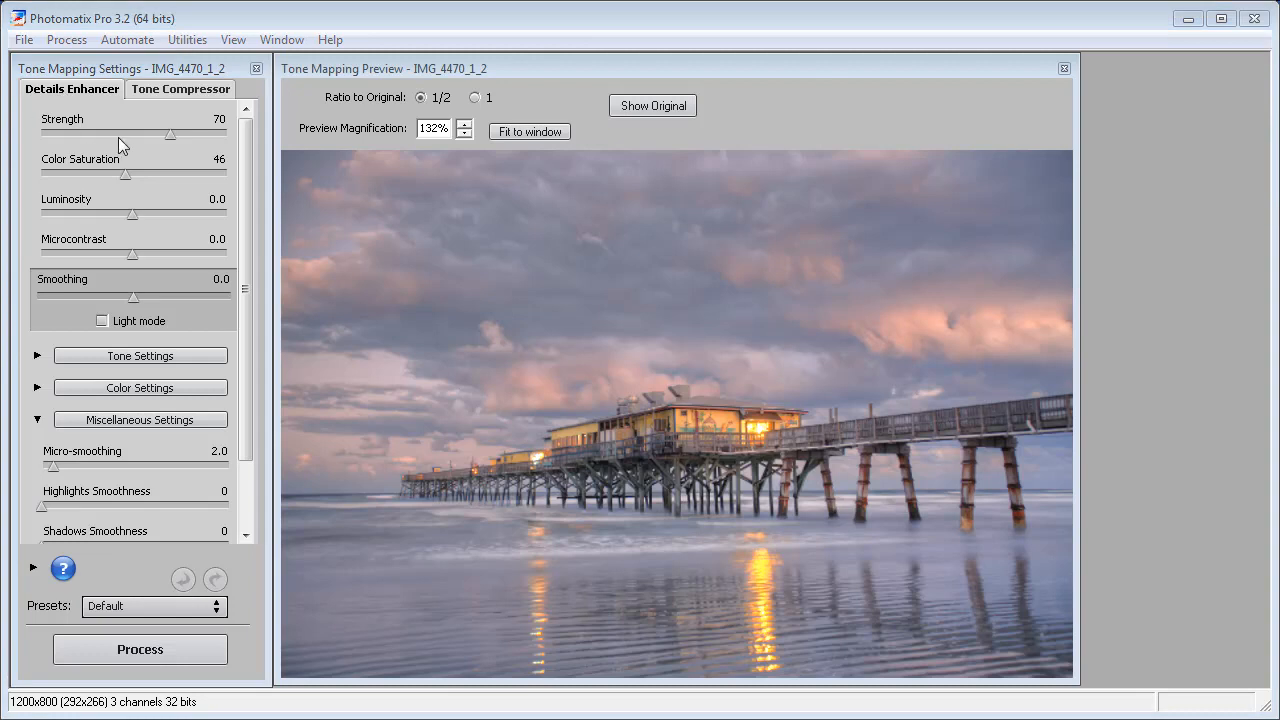
# - Set the Details Enhancer Strength to 100 and Color Saturation to 76
pyautogui.moveTo(168, 134); pyautogui.dragTo(125, 134)
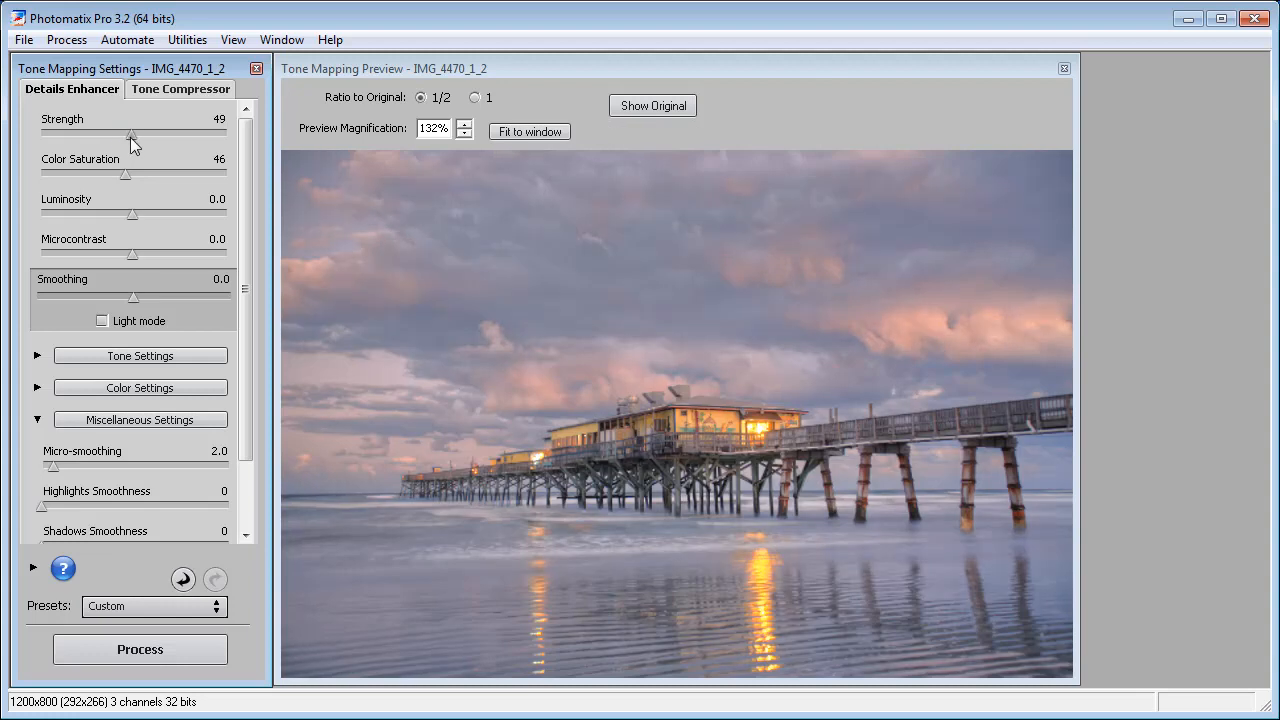
pyautogui.moveTo(123, 137); pyautogui.dragTo(226, 140)
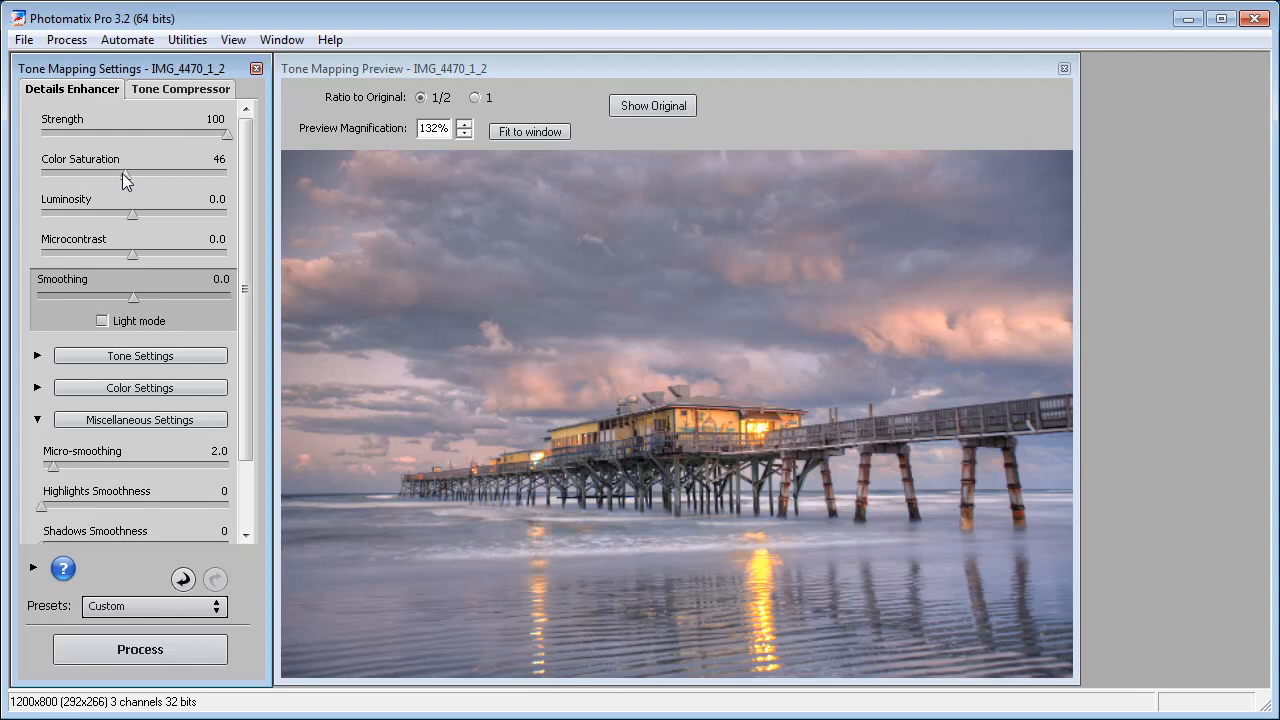
pyautogui.moveTo(125, 179); pyautogui.dragTo(180, 172)
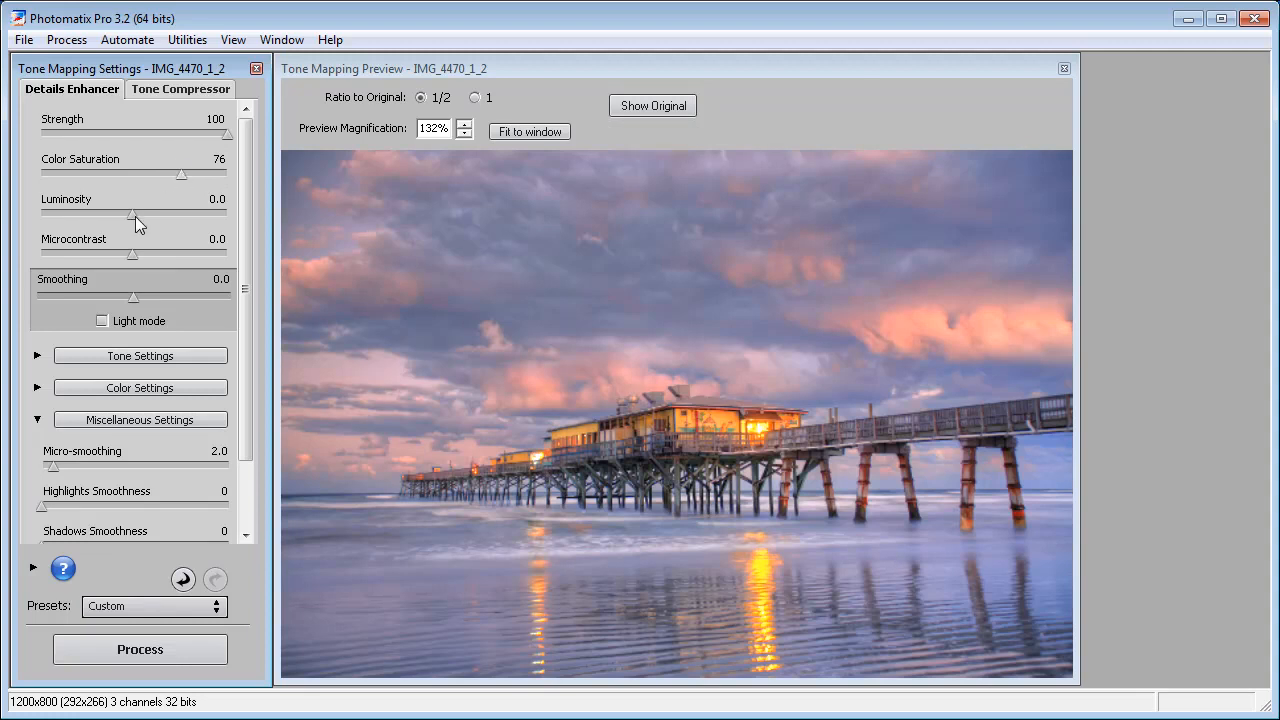
# - Try Luminosity at its 10.0 and -10.0 extremes and set it to 0.1
pyautogui.moveTo(131, 217); pyautogui.dragTo(224, 216)
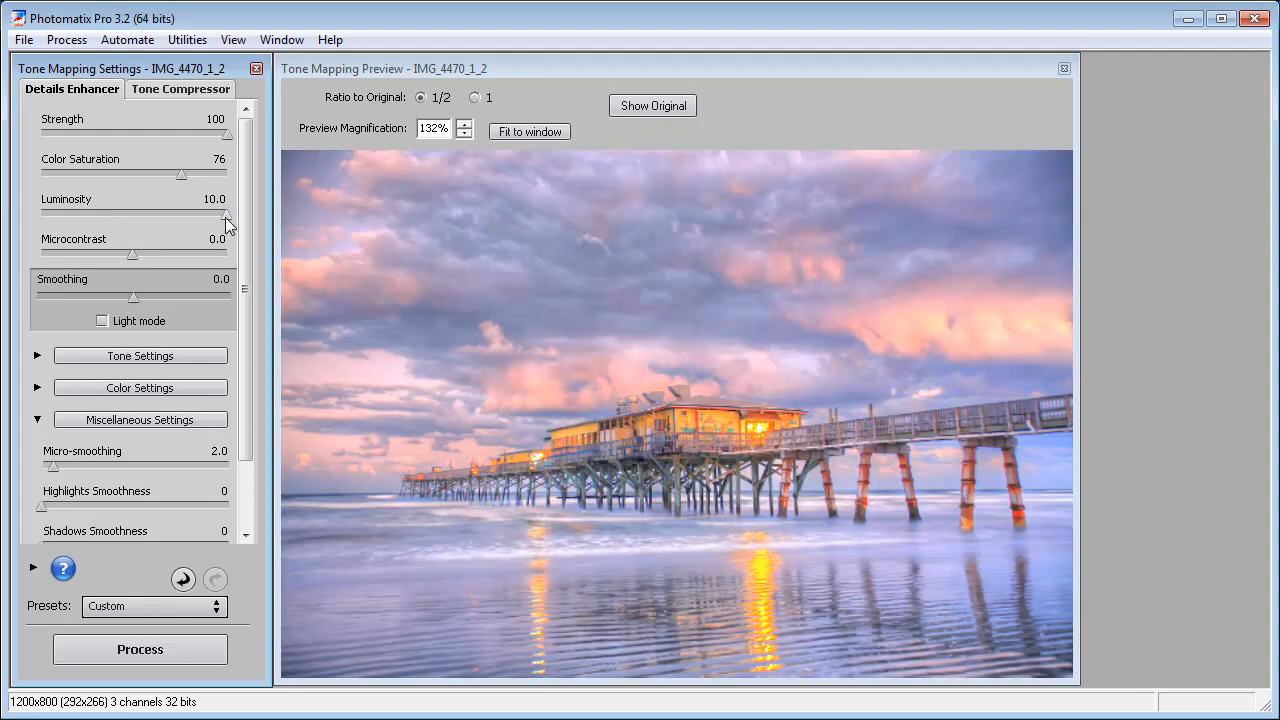
pyautogui.moveTo(226, 216); pyautogui.dragTo(40, 212)
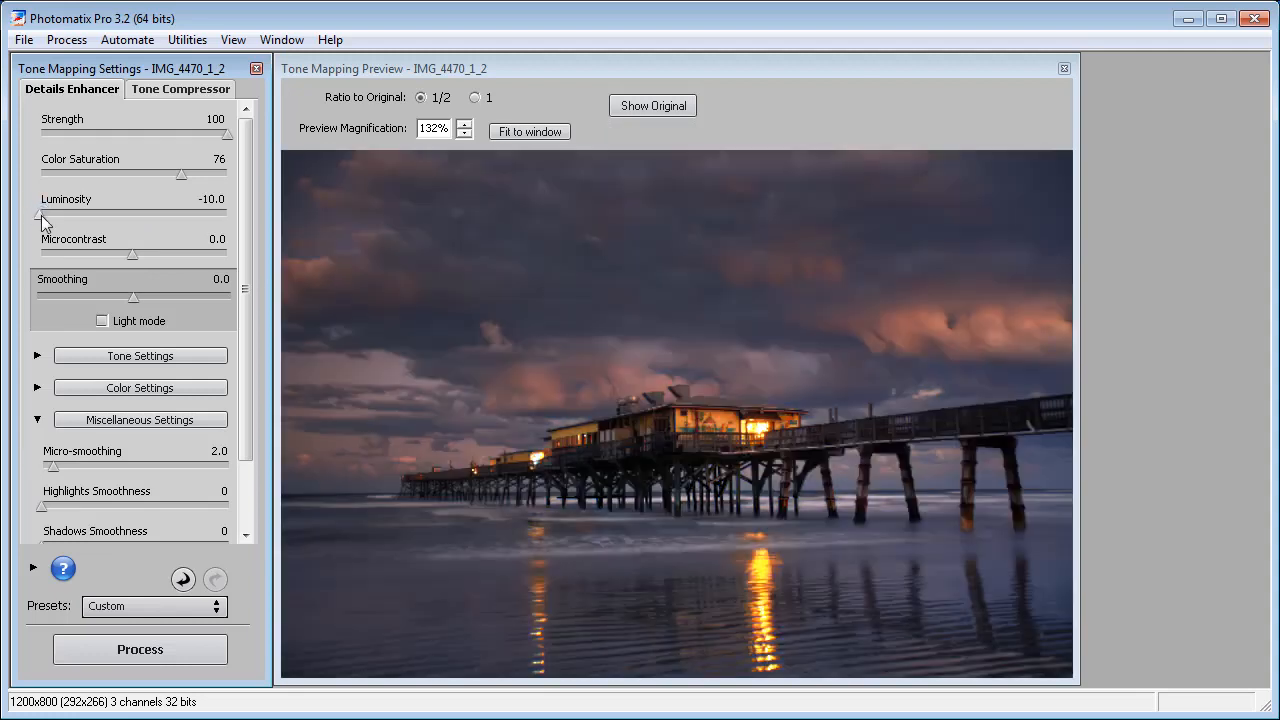
pyautogui.moveTo(41, 215); pyautogui.dragTo(139, 248)
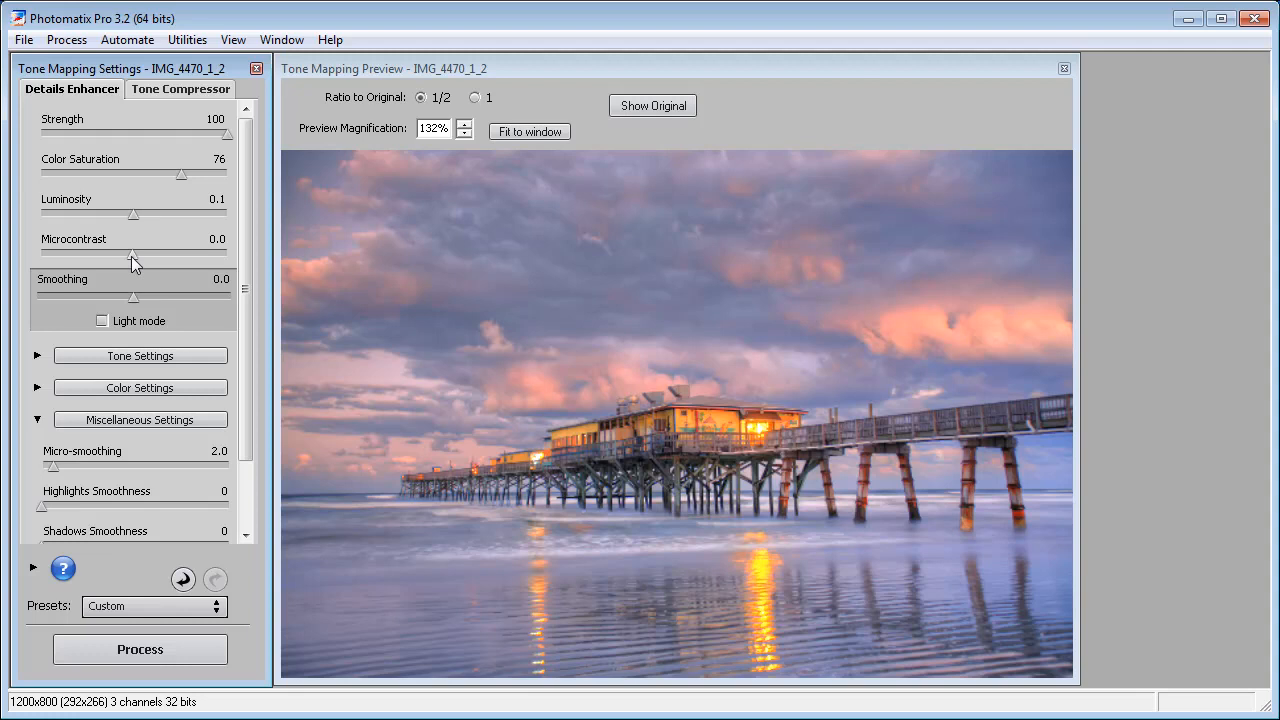
# - Set Microcontrast to 5.0 and switch Smoothing to Light mode at the Low level
pyautogui.moveTo(131, 254); pyautogui.dragTo(220, 255)
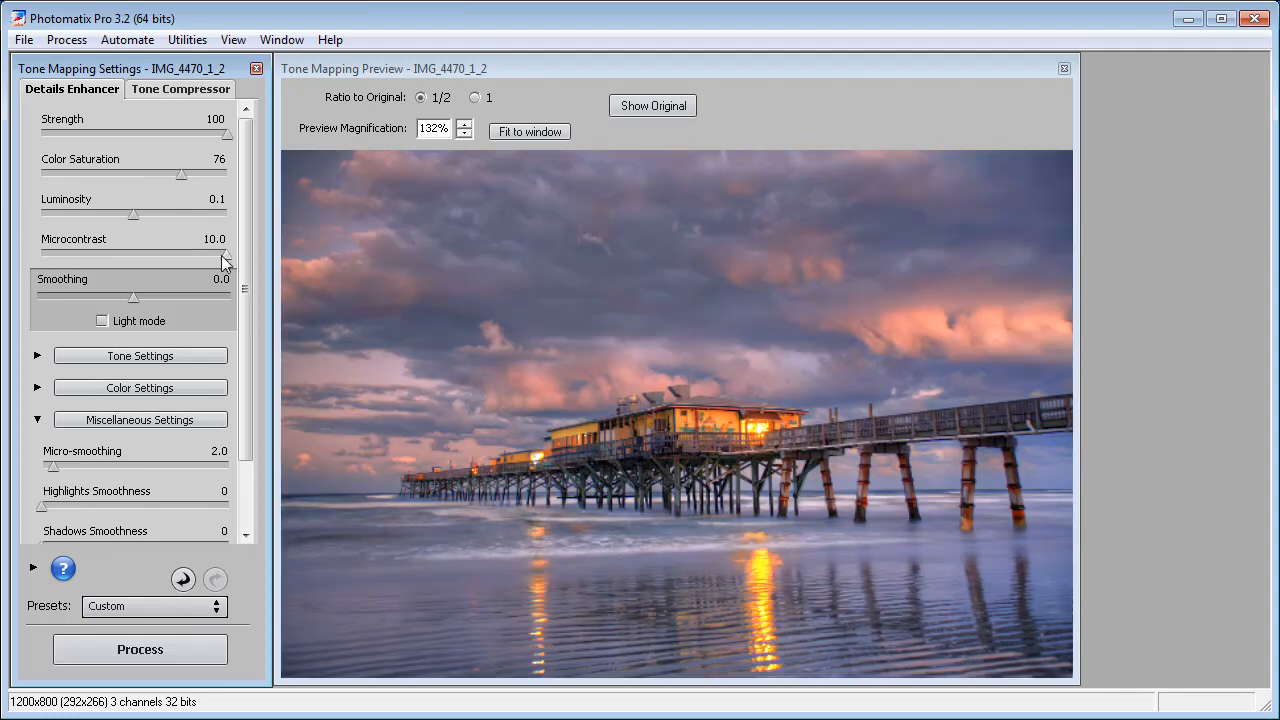
pyautogui.moveTo(227, 255); pyautogui.dragTo(181, 263)
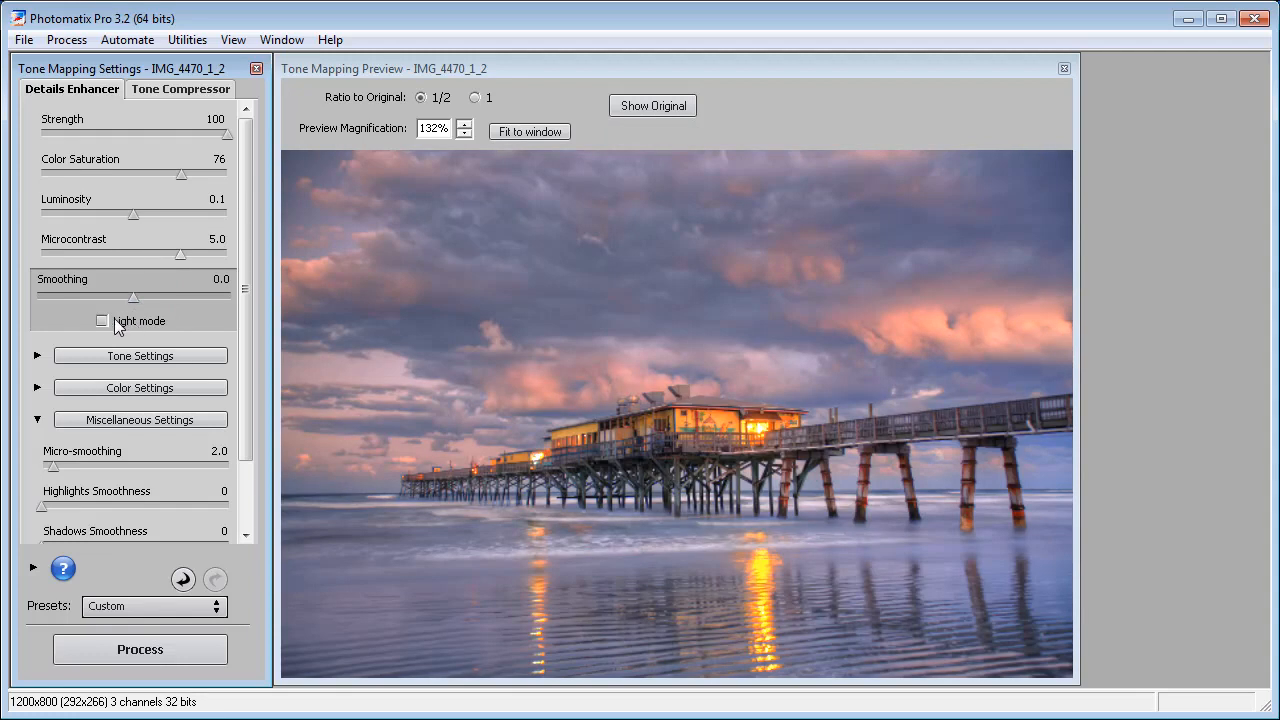
pyautogui.click(102, 322)
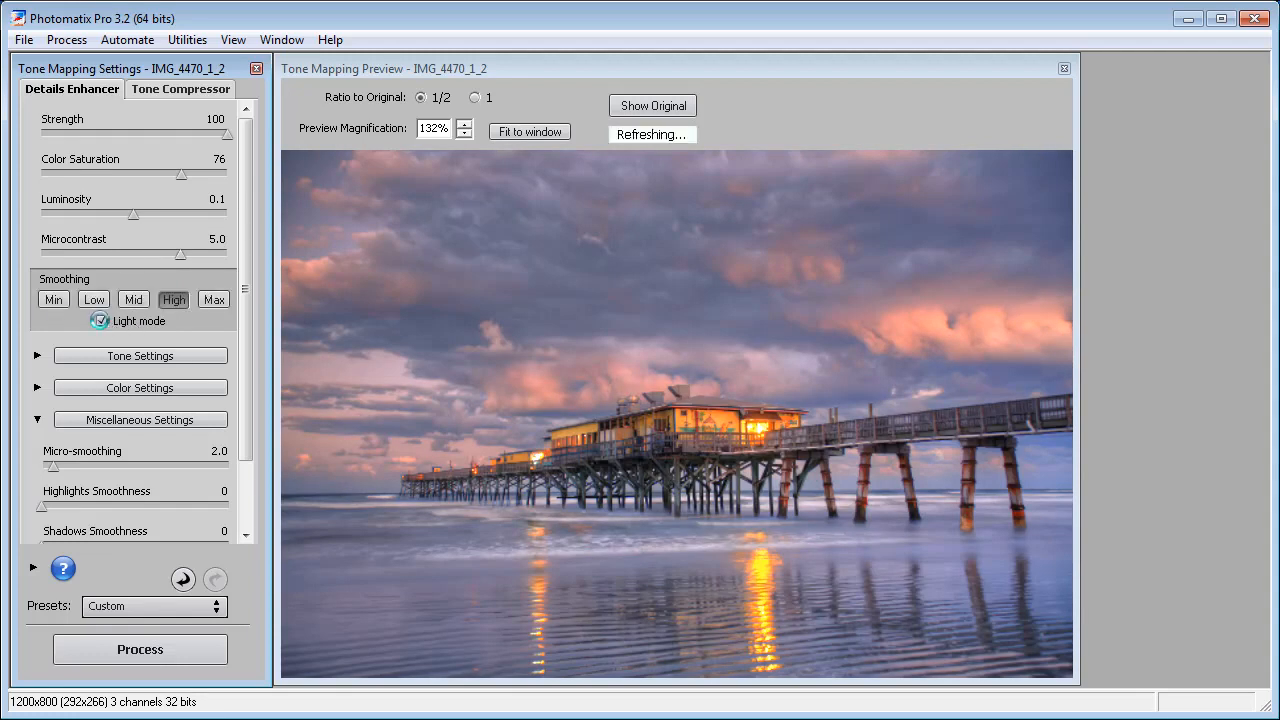
pyautogui.click(94, 300)
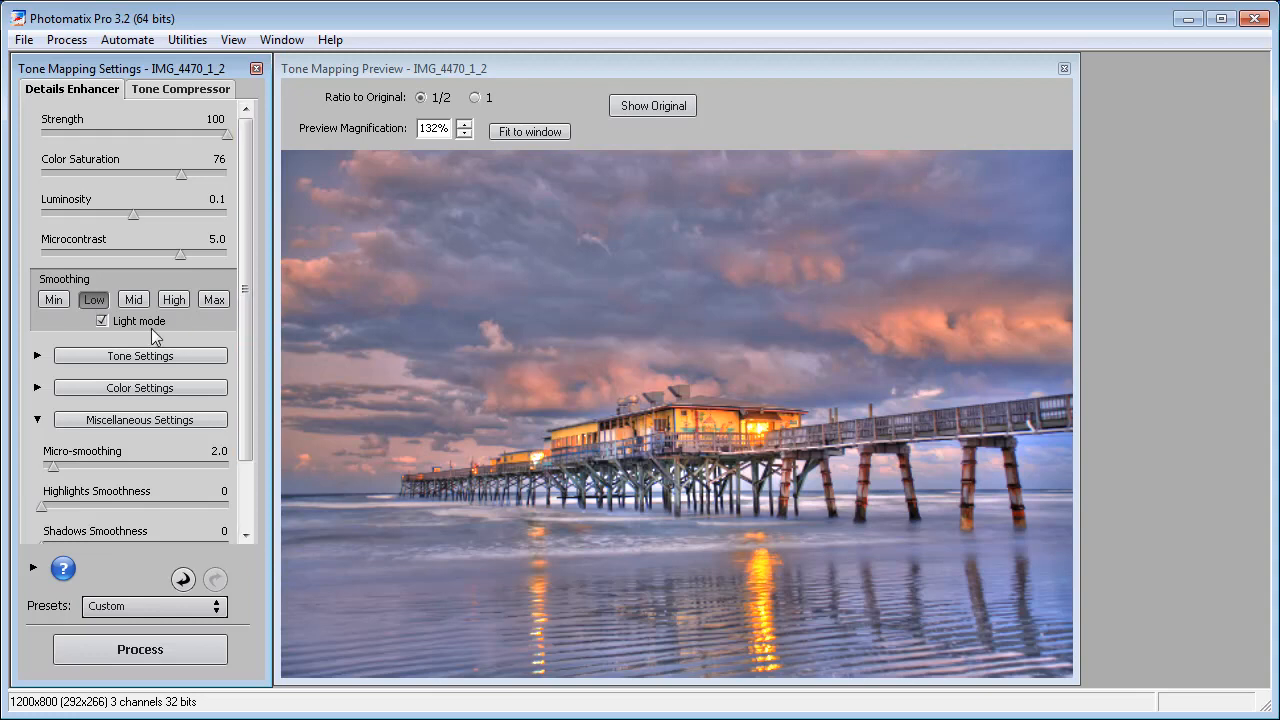
# - Adjust the tone settings to White Point 1.726%, Black Point 1.568% and Gamma 1.12
pyautogui.click(37, 357)
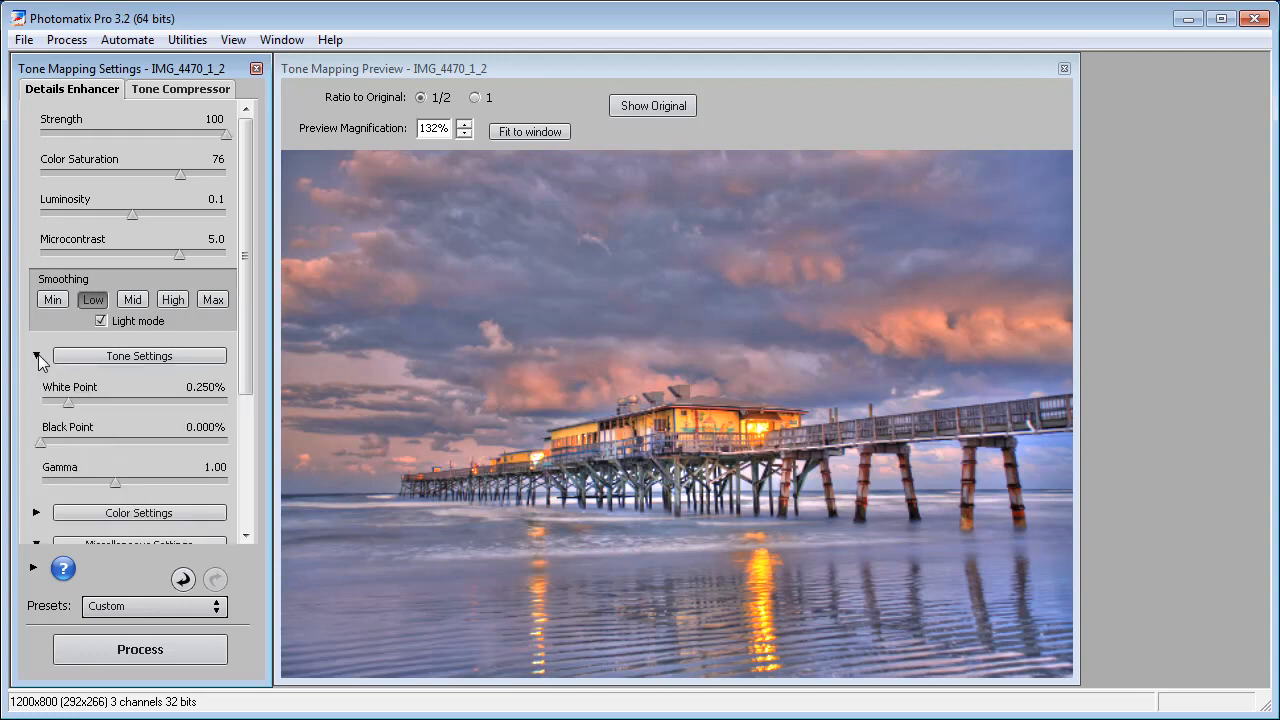
pyautogui.moveTo(249, 378); pyautogui.dragTo(257, 485)
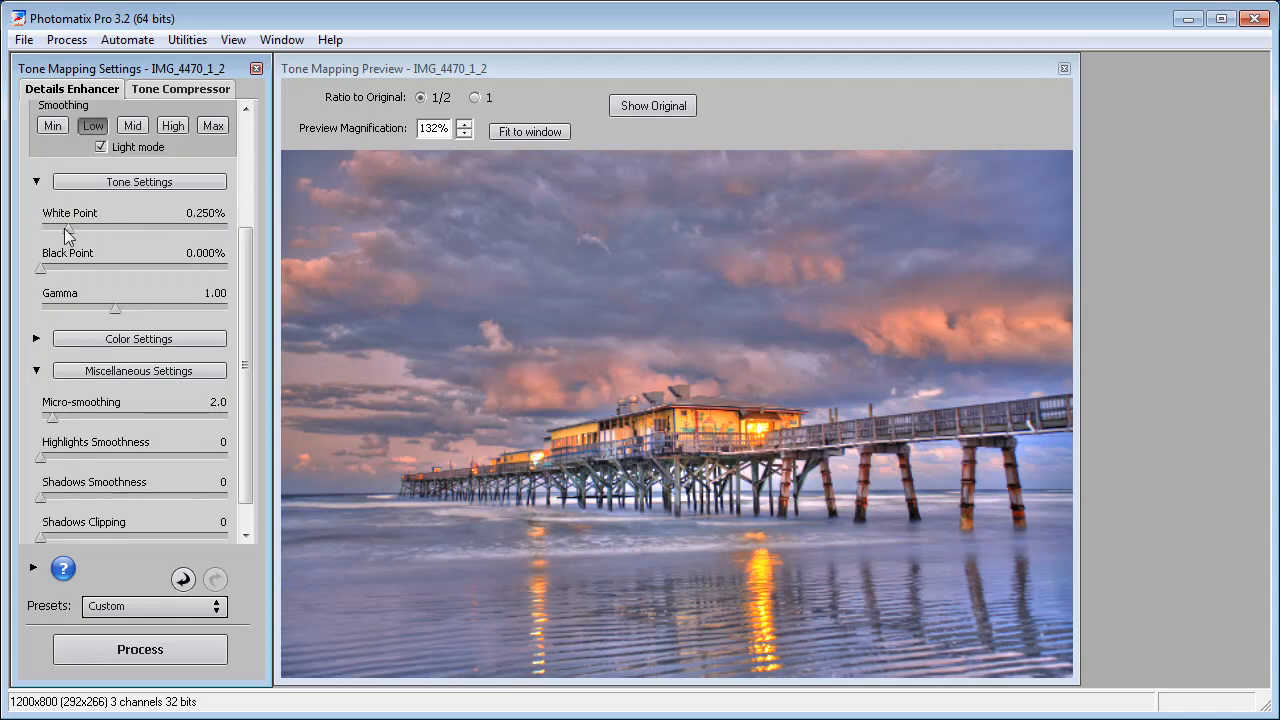
pyautogui.moveTo(67, 227); pyautogui.dragTo(300, 238)
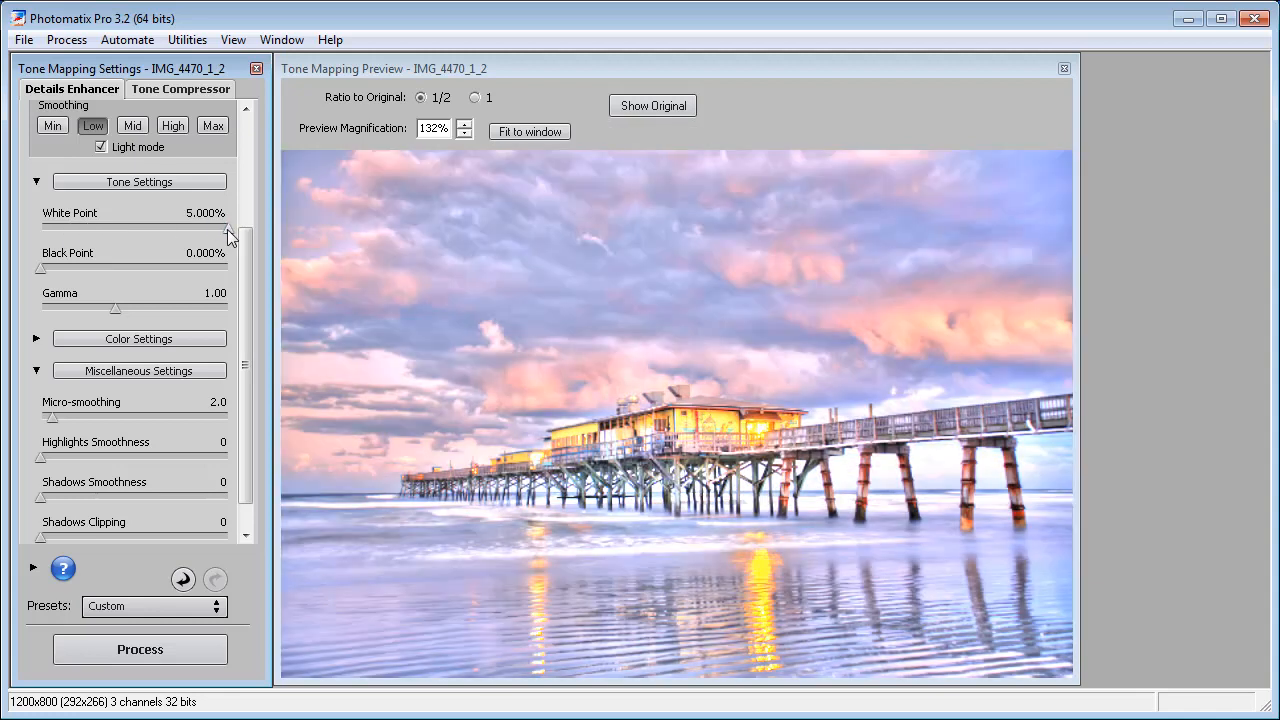
pyautogui.moveTo(227, 229); pyautogui.dragTo(136, 228)
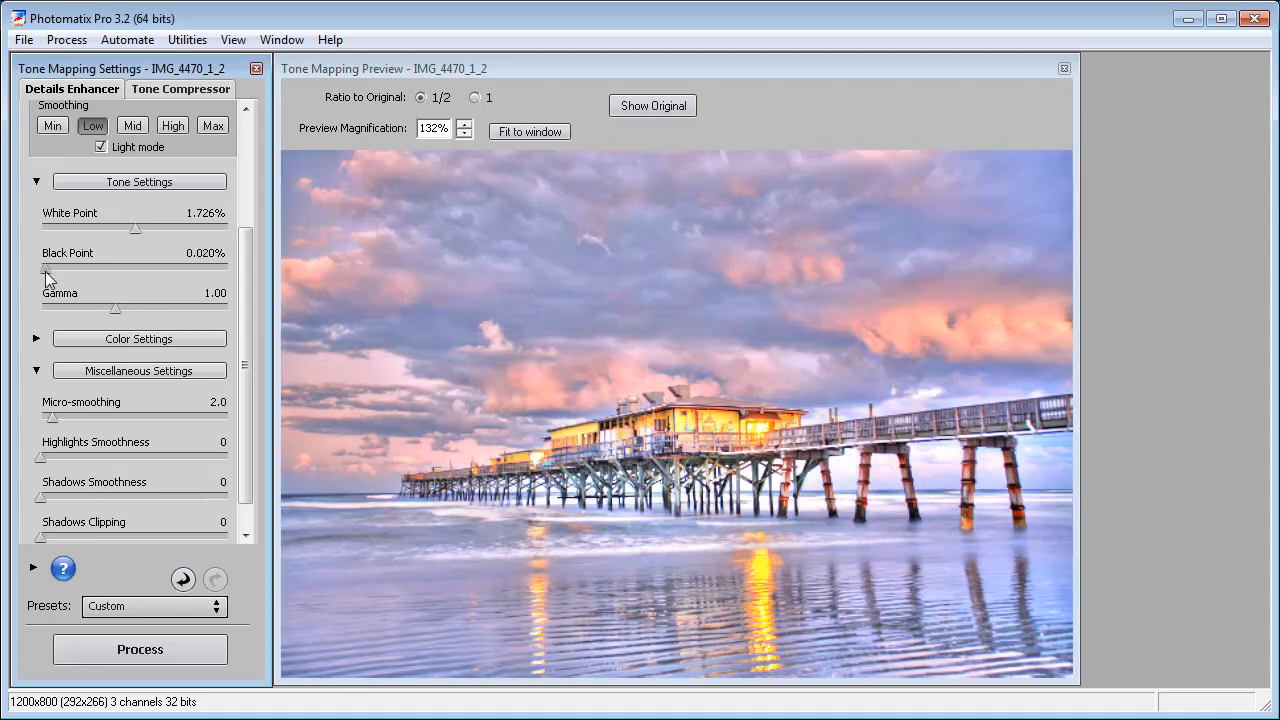
pyautogui.moveTo(45, 271); pyautogui.dragTo(130, 273)
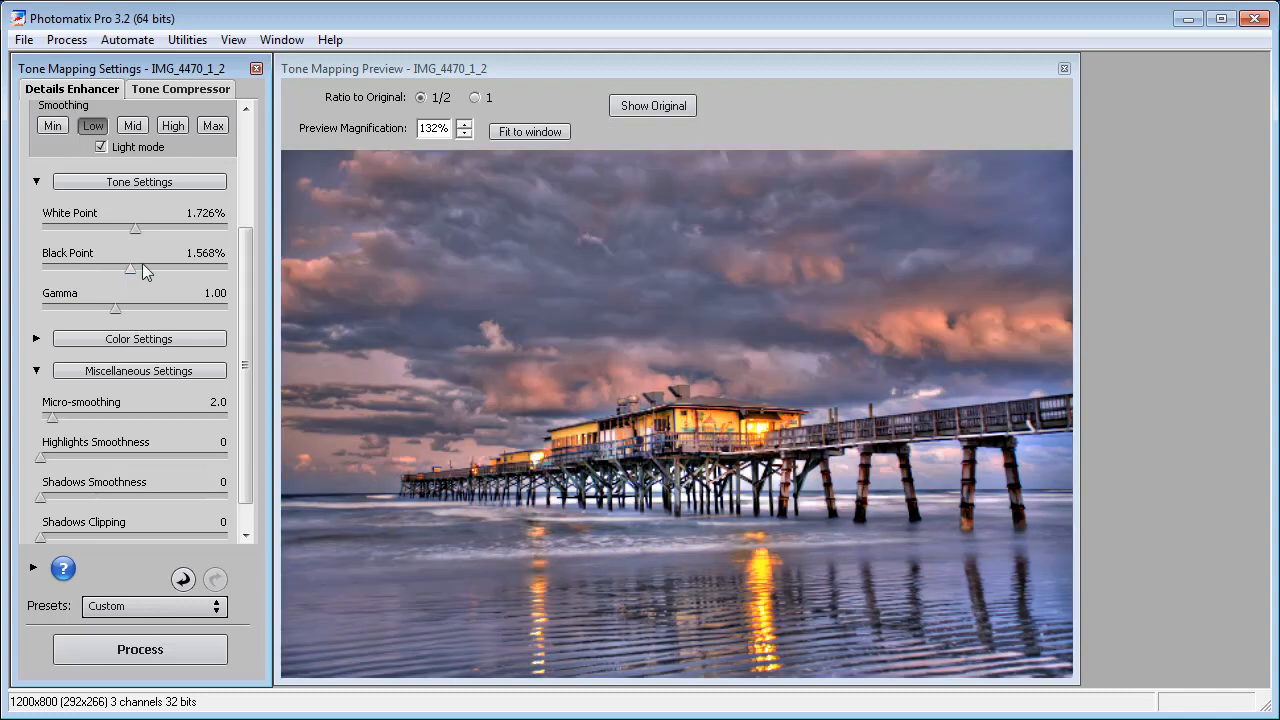
pyautogui.moveTo(116, 307); pyautogui.dragTo(188, 310)
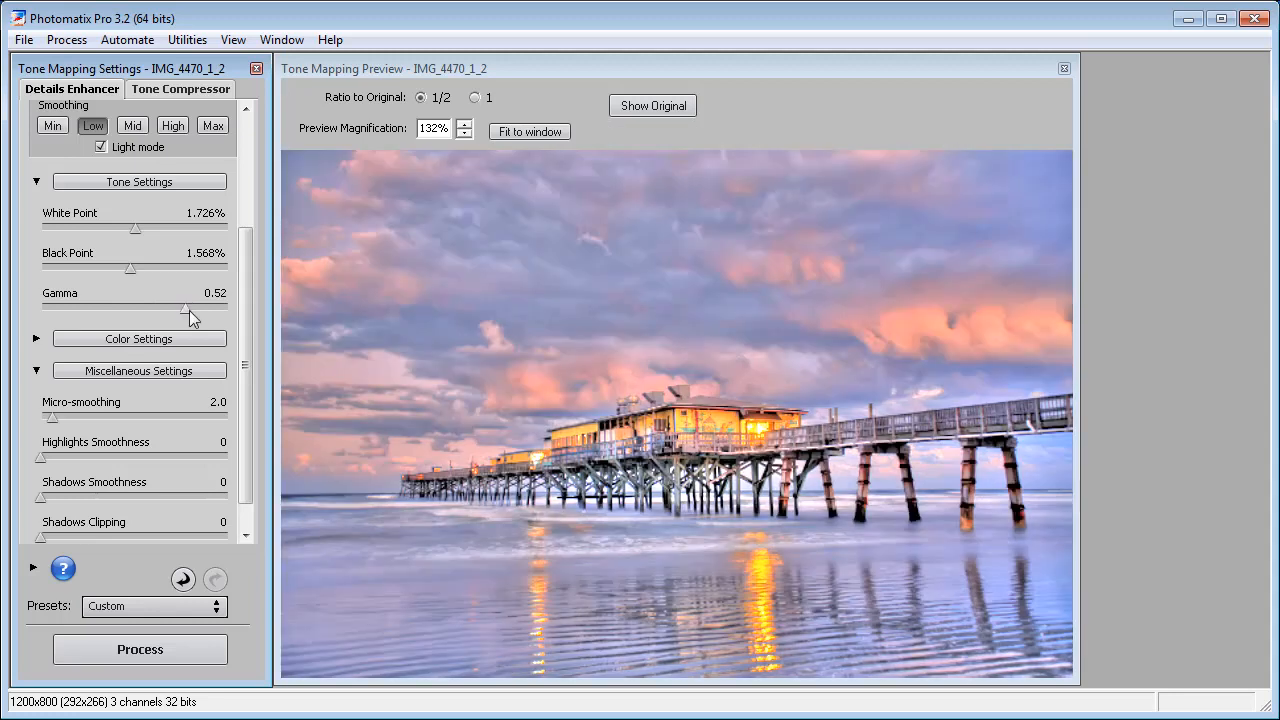
pyautogui.moveTo(187, 310); pyautogui.dragTo(103, 308)
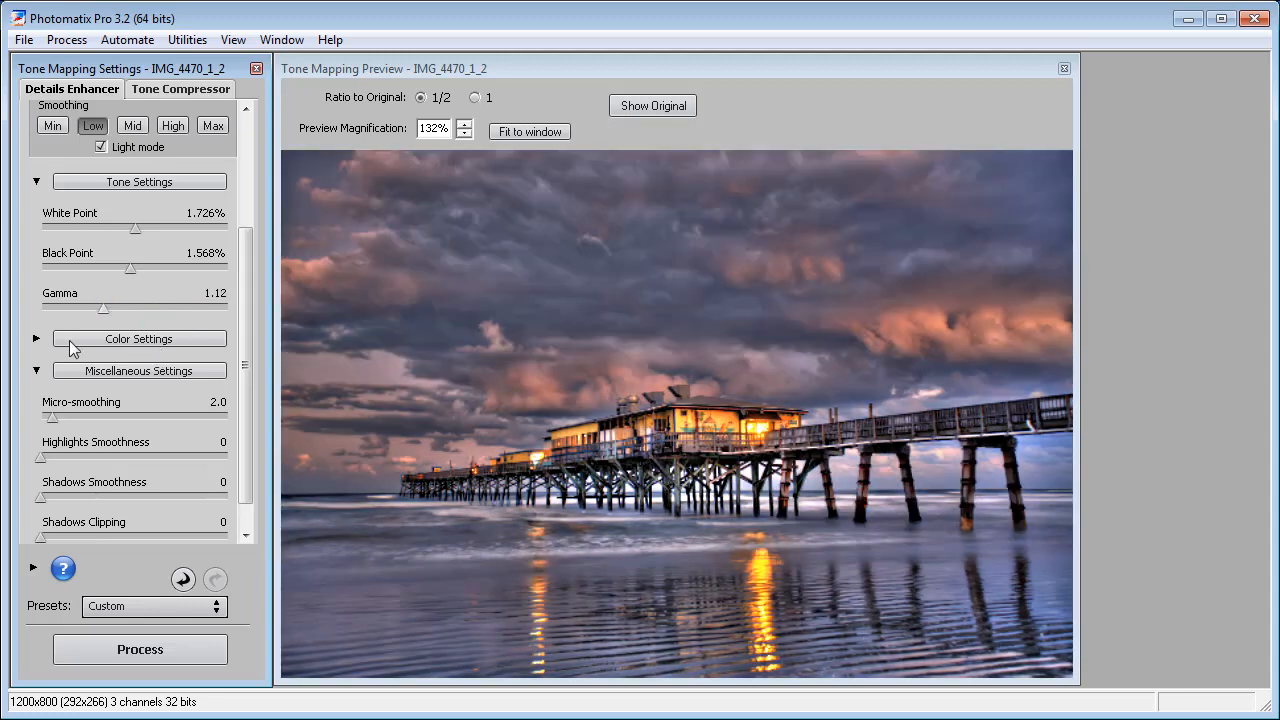
# - Set the color Temperature to -4.4 in the color settings
pyautogui.click(36, 338)
pyautogui.moveTo(246, 369); pyautogui.dragTo(236, 471)
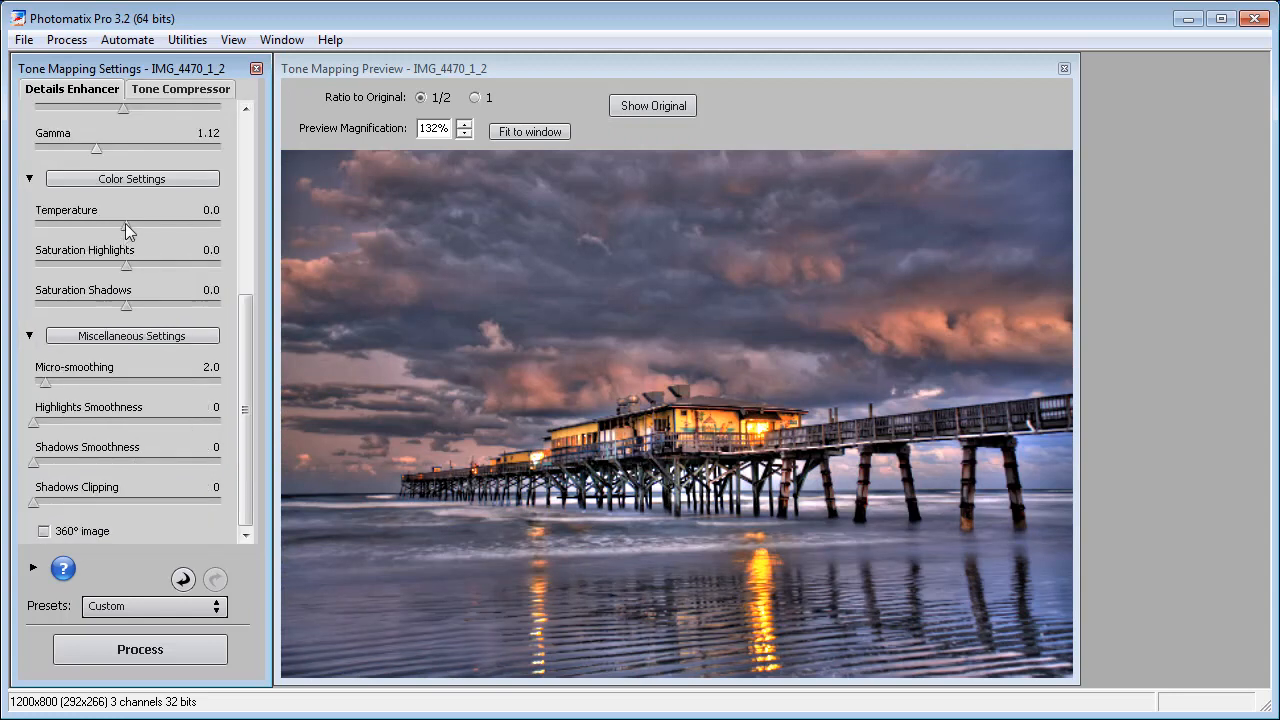
pyautogui.moveTo(125, 223); pyautogui.dragTo(83, 225)
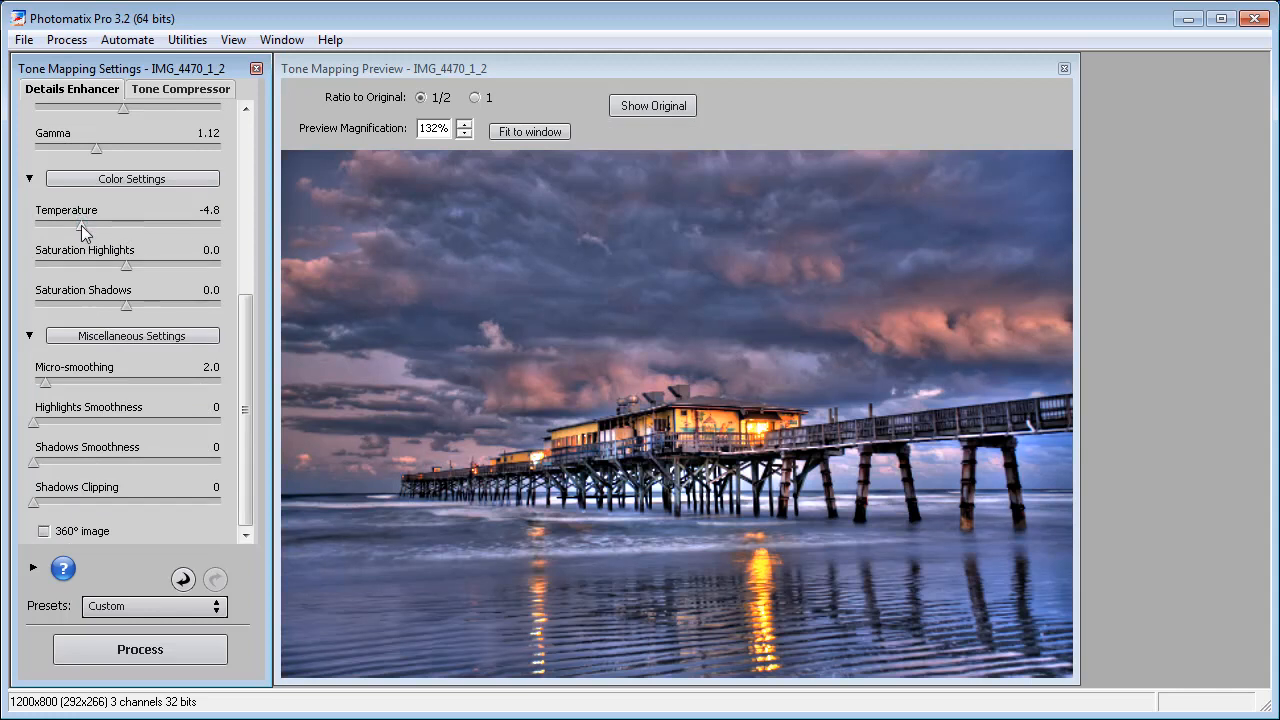
pyautogui.moveTo(81, 225); pyautogui.dragTo(123, 228)
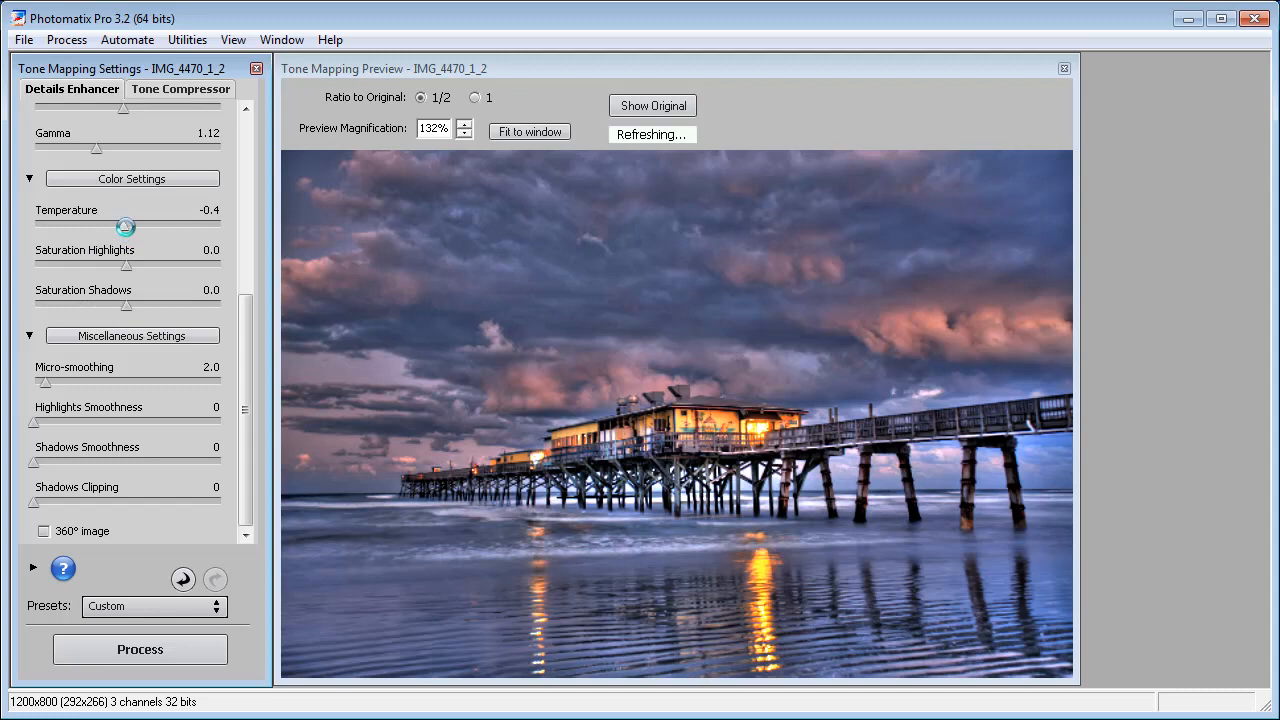
pyautogui.moveTo(99, 224); pyautogui.dragTo(89, 224)
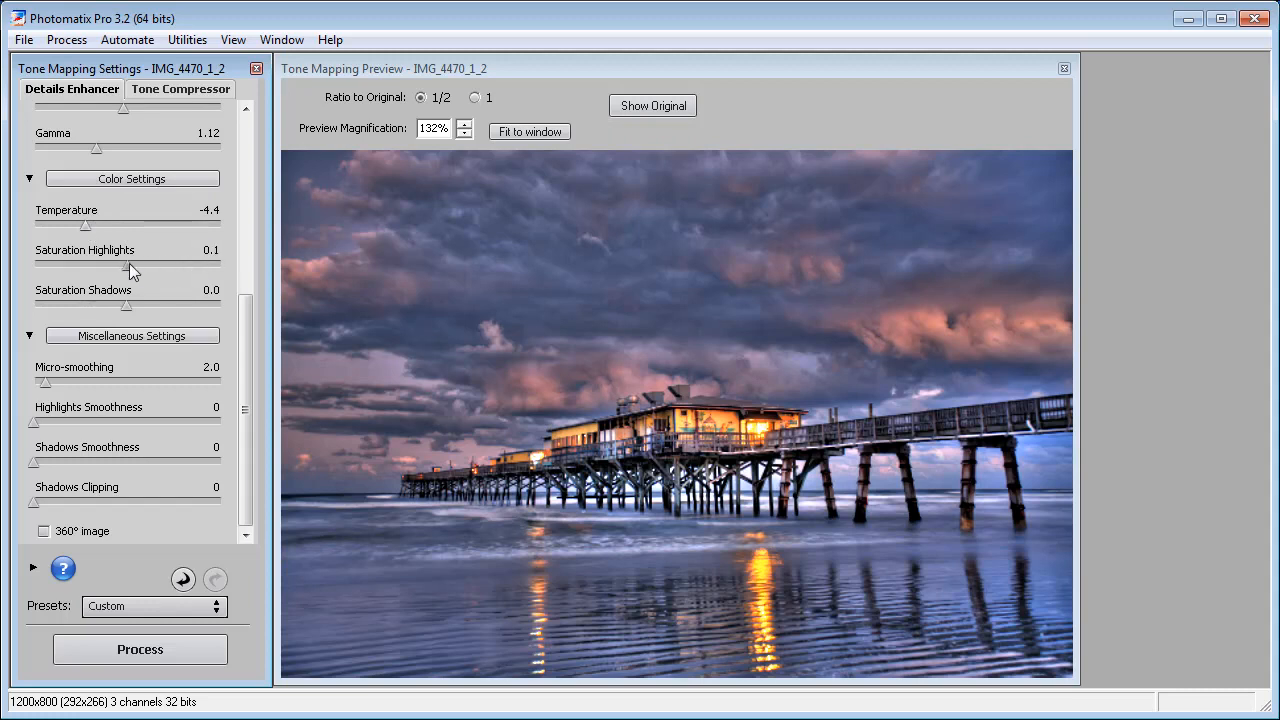
# - Set Saturation Highlights to 10.0 and Saturation Shadows to -0.2
pyautogui.moveTo(129, 263); pyautogui.dragTo(282, 271)
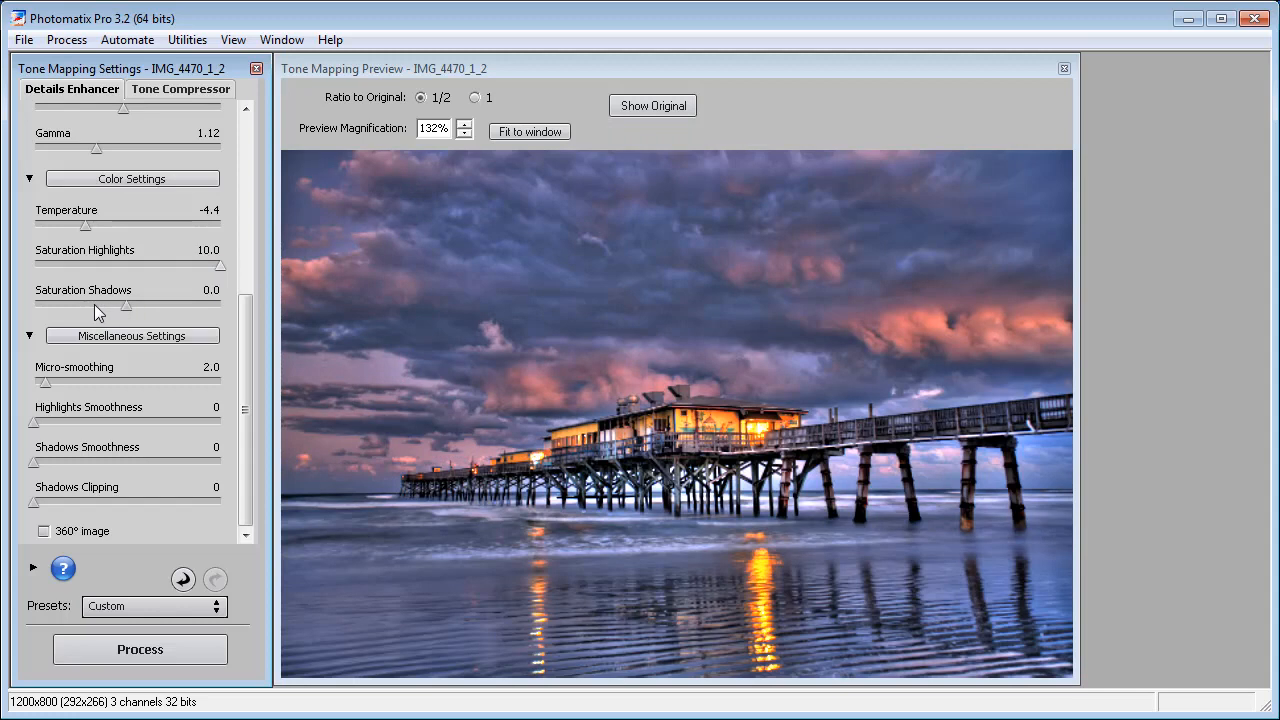
pyautogui.moveTo(125, 307); pyautogui.dragTo(227, 308)
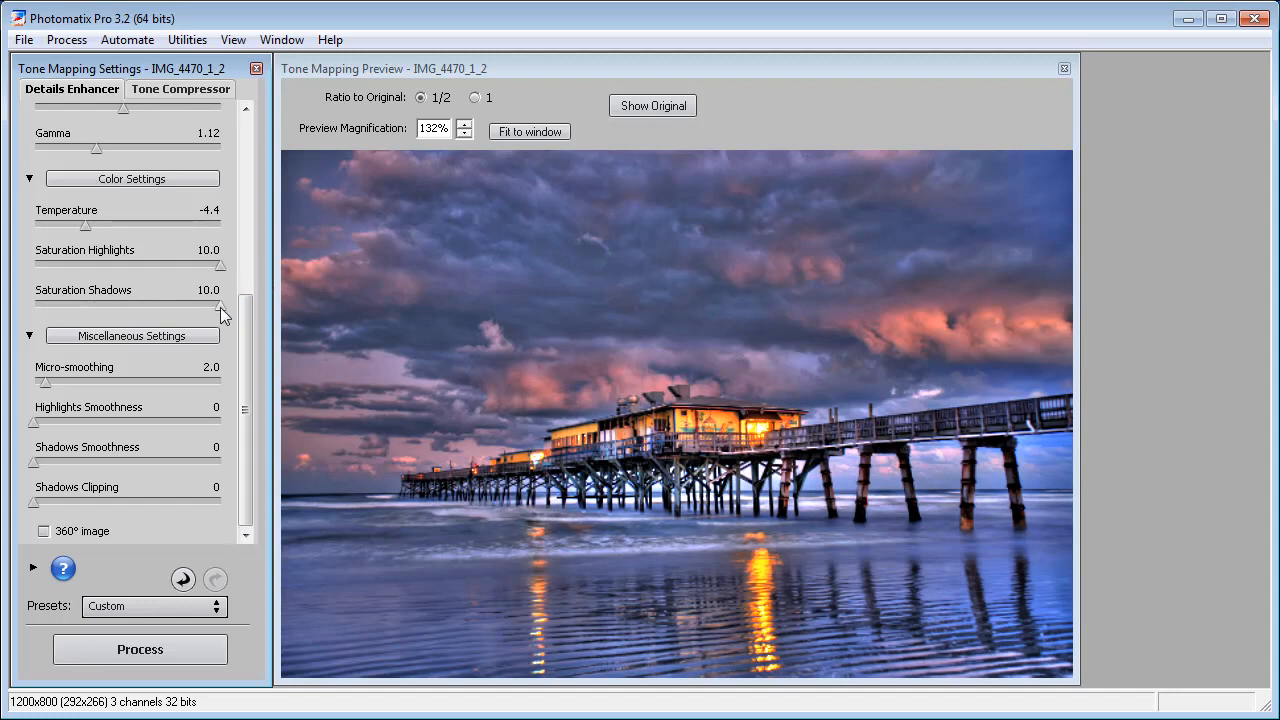
pyautogui.moveTo(182, 304); pyautogui.dragTo(125, 306)
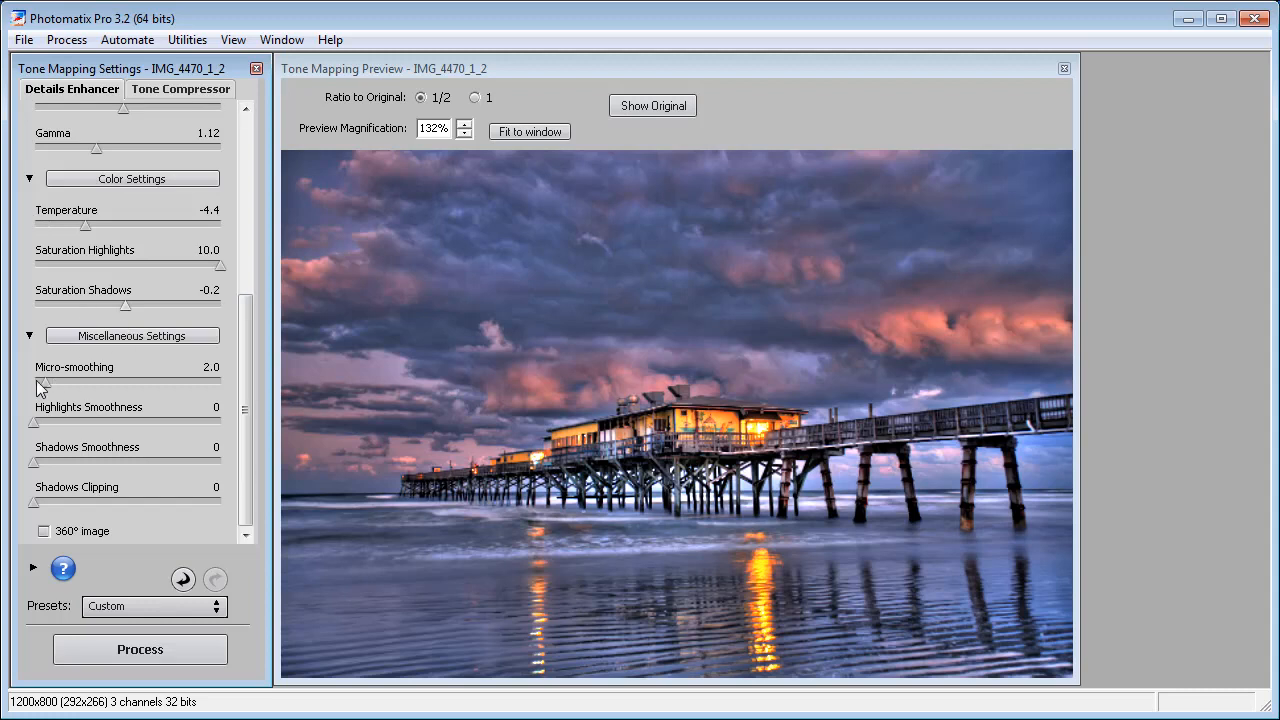
# - Compare Micro-smoothing at 0.0 and 30.0, set it to 0.0, and collapse the miscellaneous settings
pyautogui.moveTo(43, 383); pyautogui.dragTo(37, 385)
pyautogui.moveTo(34, 384); pyautogui.dragTo(260, 394)
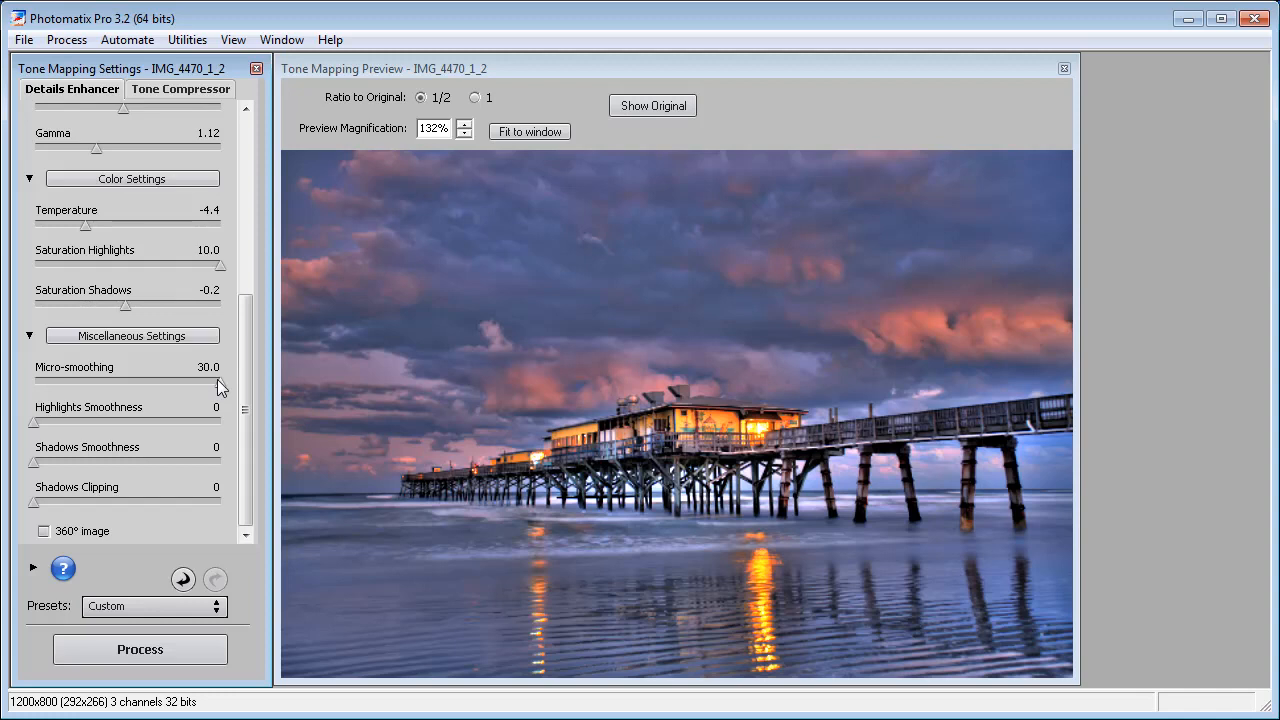
pyautogui.moveTo(217, 383); pyautogui.dragTo(25, 390)
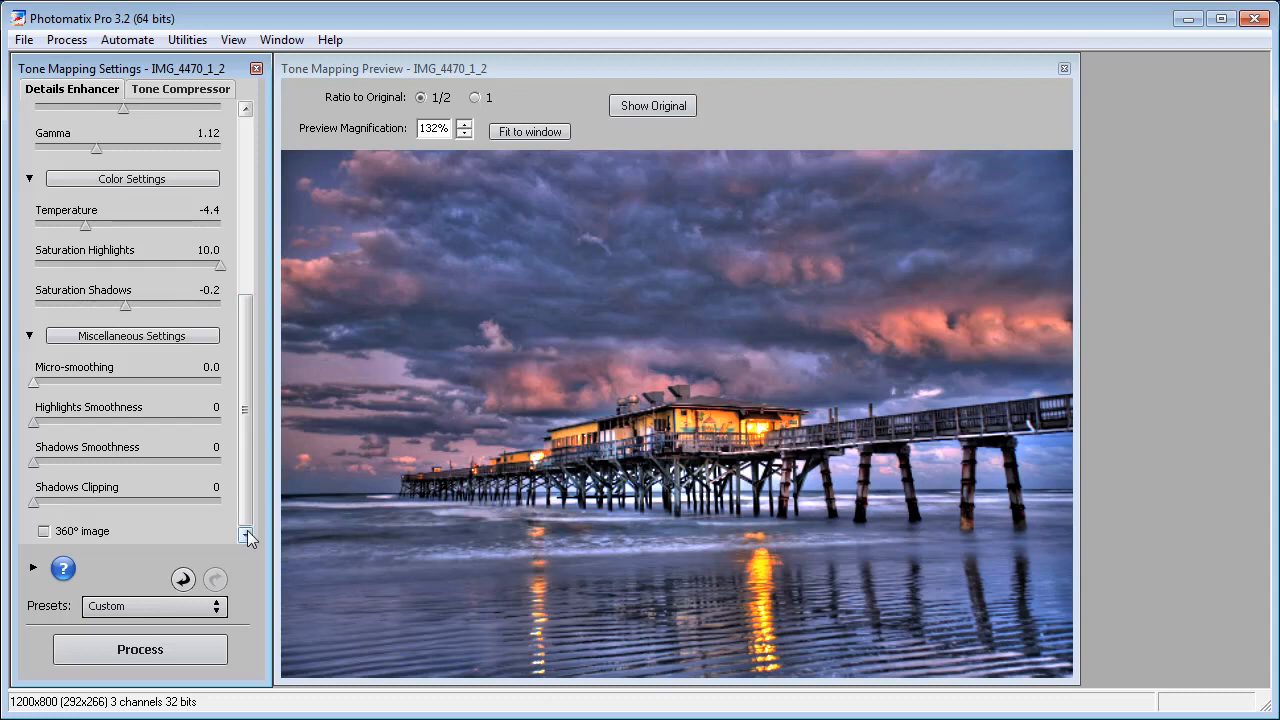
pyautogui.click(29, 336)
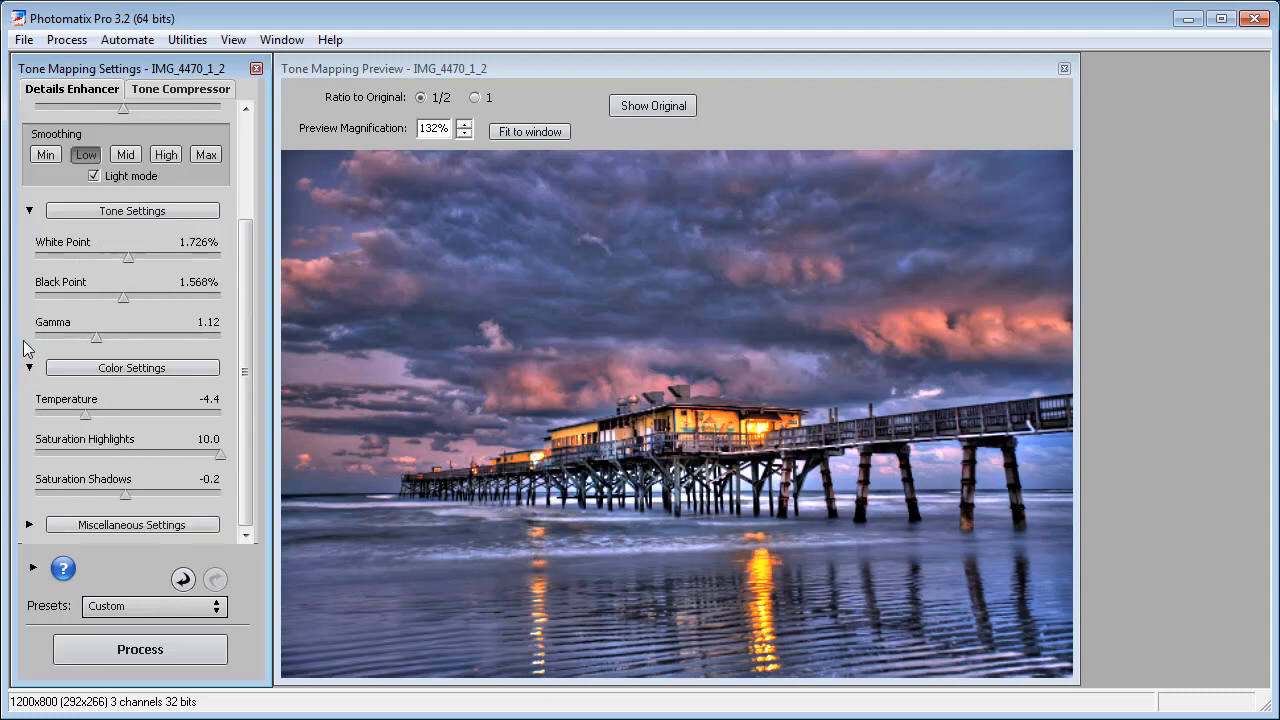
# - Collapse the tone settings and load the saved tone mapping settings file tonemapping.xmp from the HDR Port Orange Pier folder
pyautogui.click(30, 211)
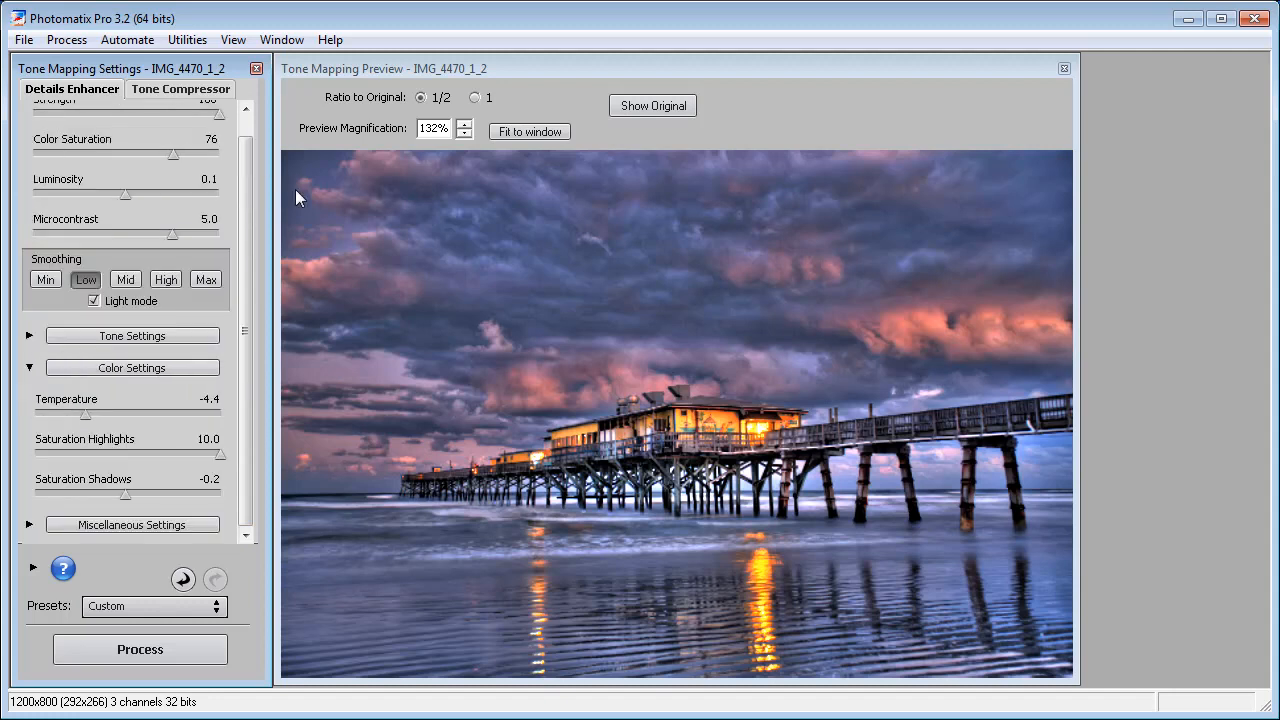
pyautogui.click(250, 182)
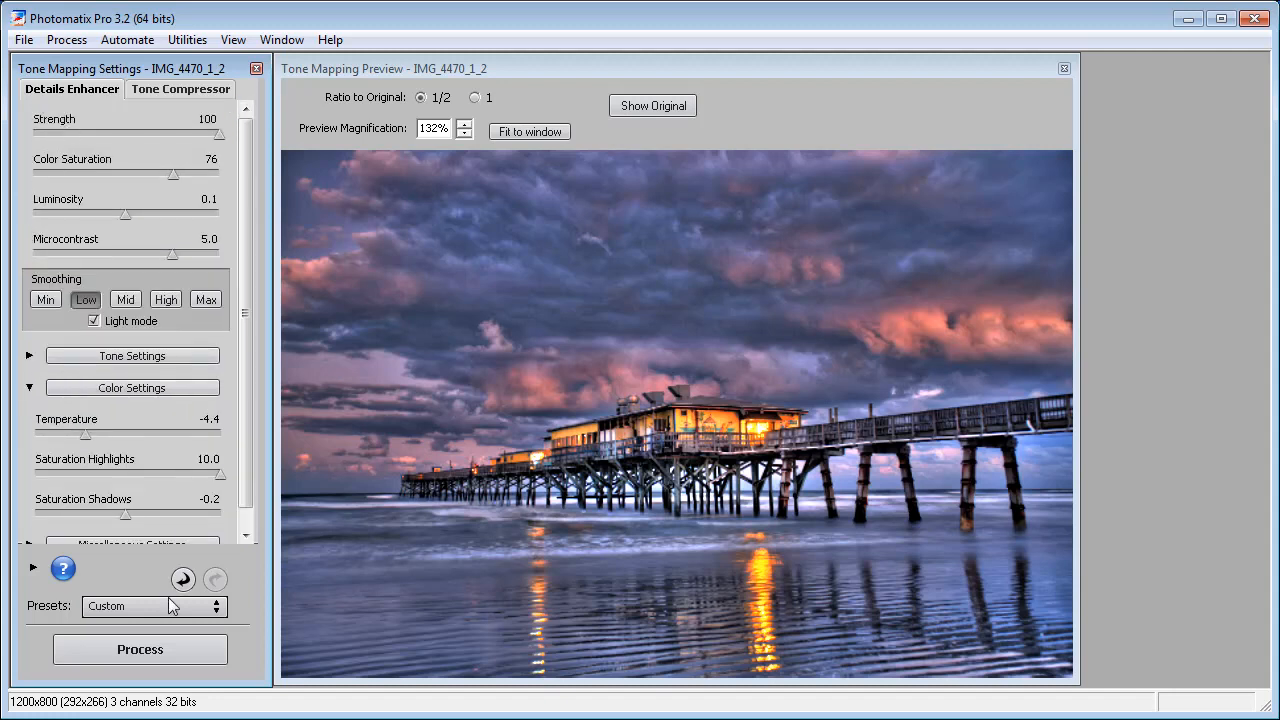
pyautogui.scroll(-1, 200, 530)
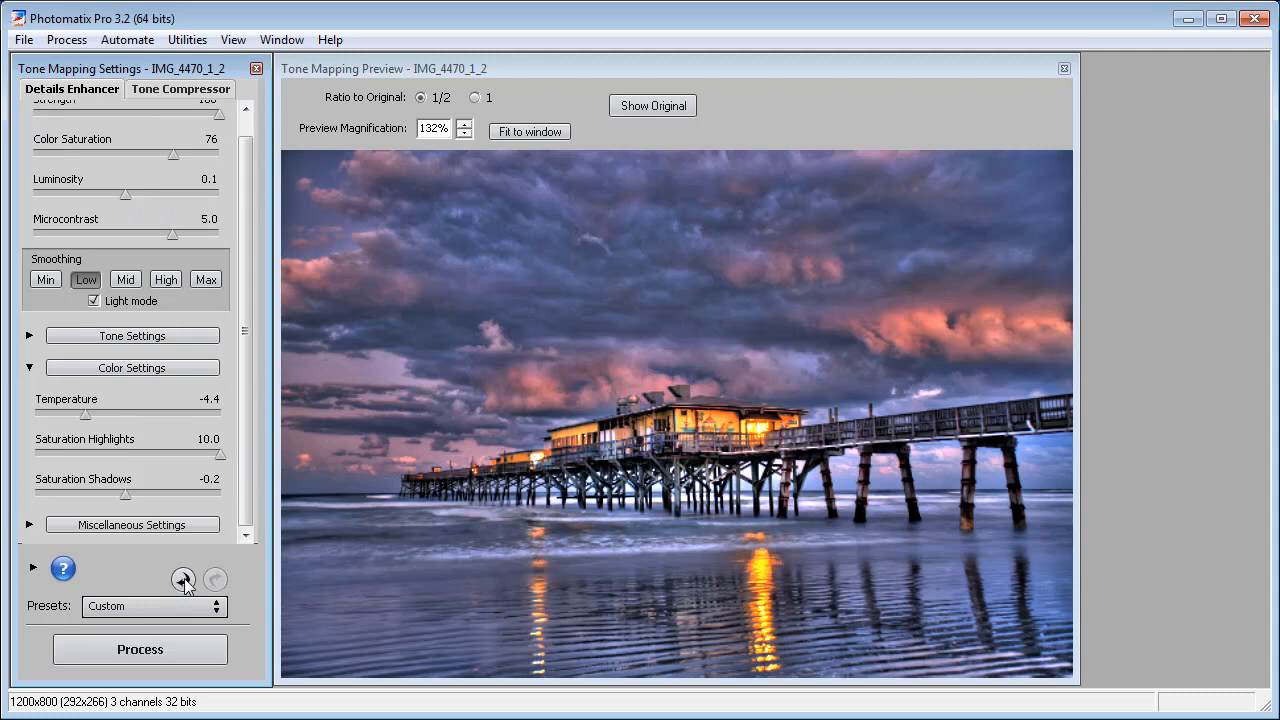
pyautogui.click(180, 607)
pyautogui.scroll(-1, 212, 690)
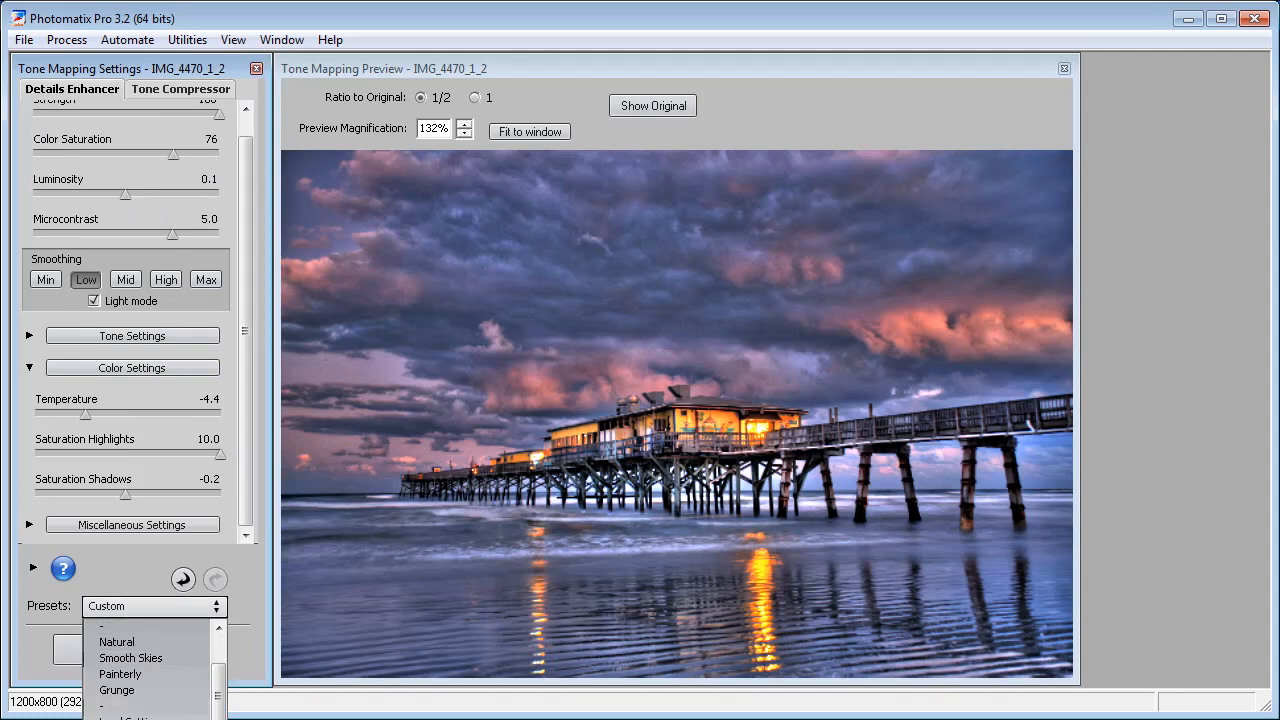
pyautogui.click(125, 716)
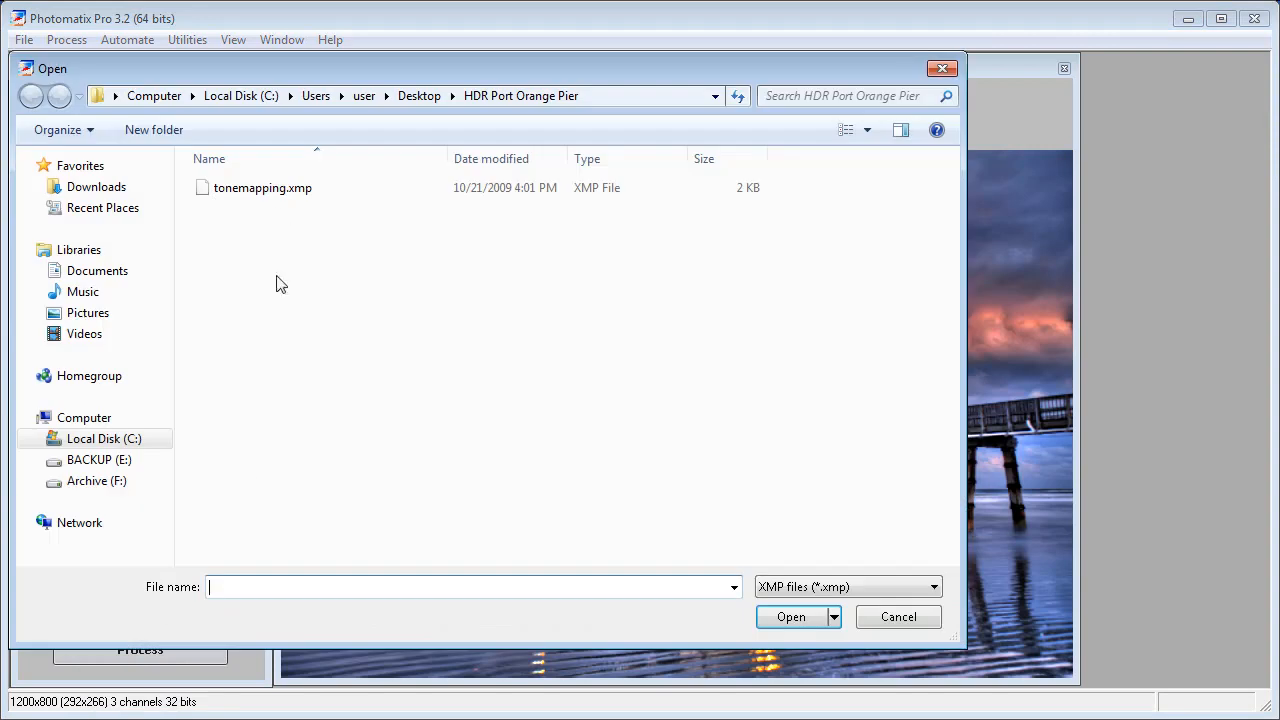
pyautogui.doubleClick(262, 190)
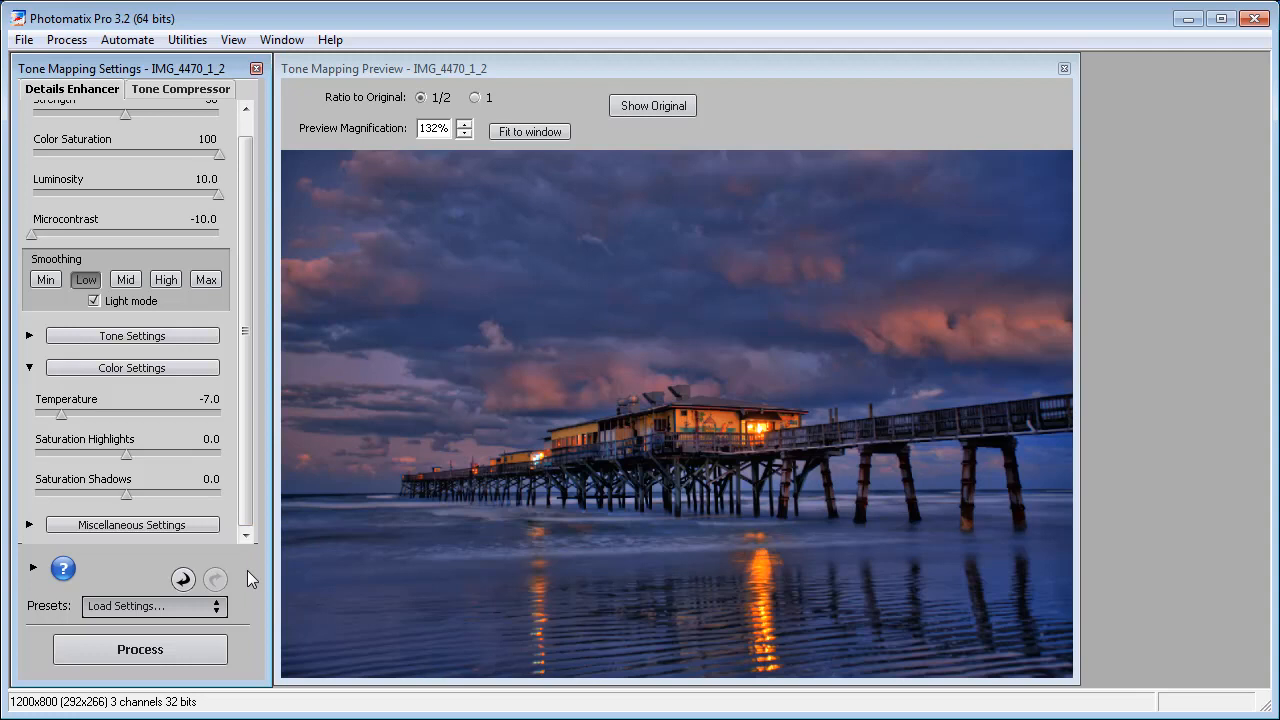
# - Process the image with the loaded tone mapping settings and inspect the pier and its reflections in the result
pyautogui.click(144, 648)
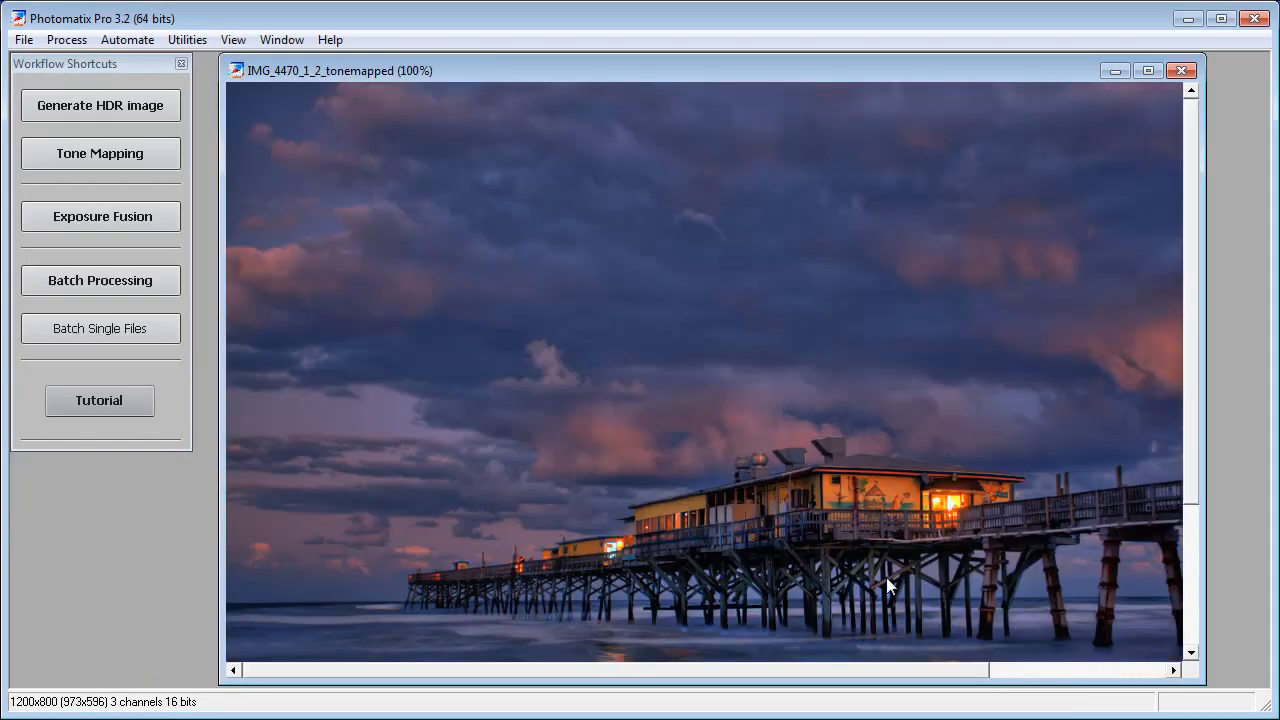
pyautogui.moveTo(891, 672); pyautogui.dragTo(977, 672)
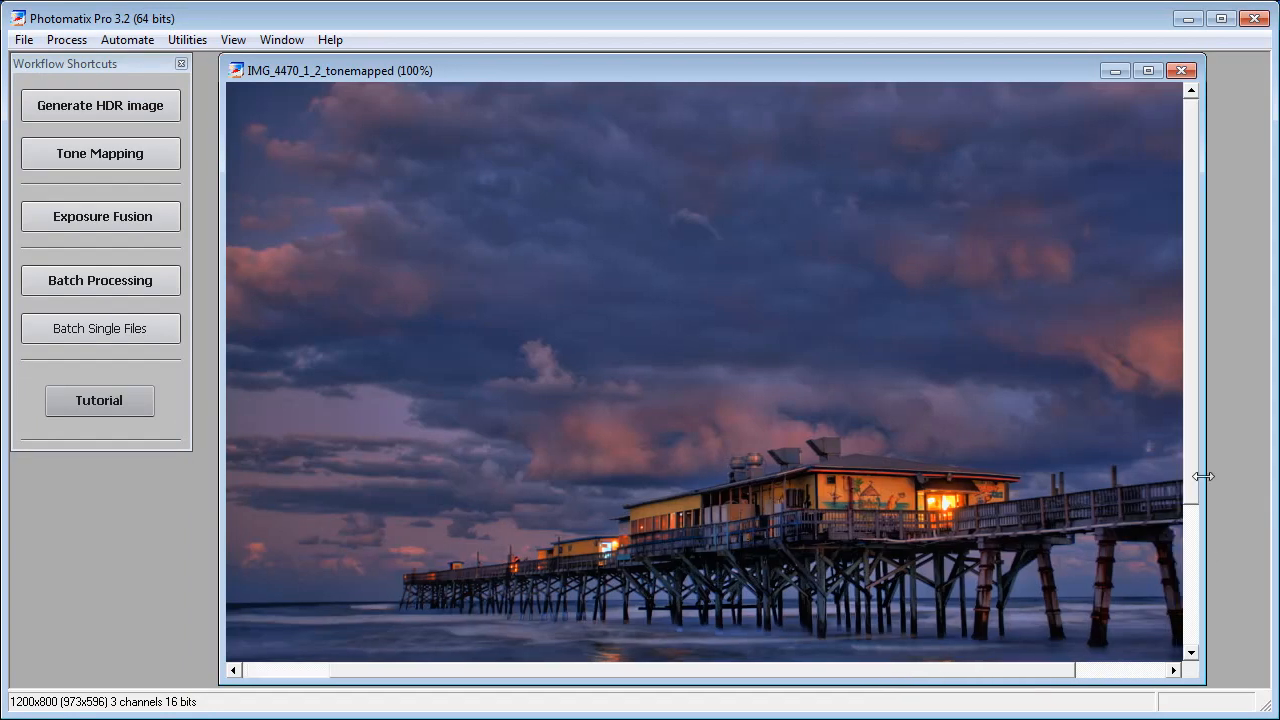
pyautogui.moveTo(1190, 470); pyautogui.dragTo(1189, 560)
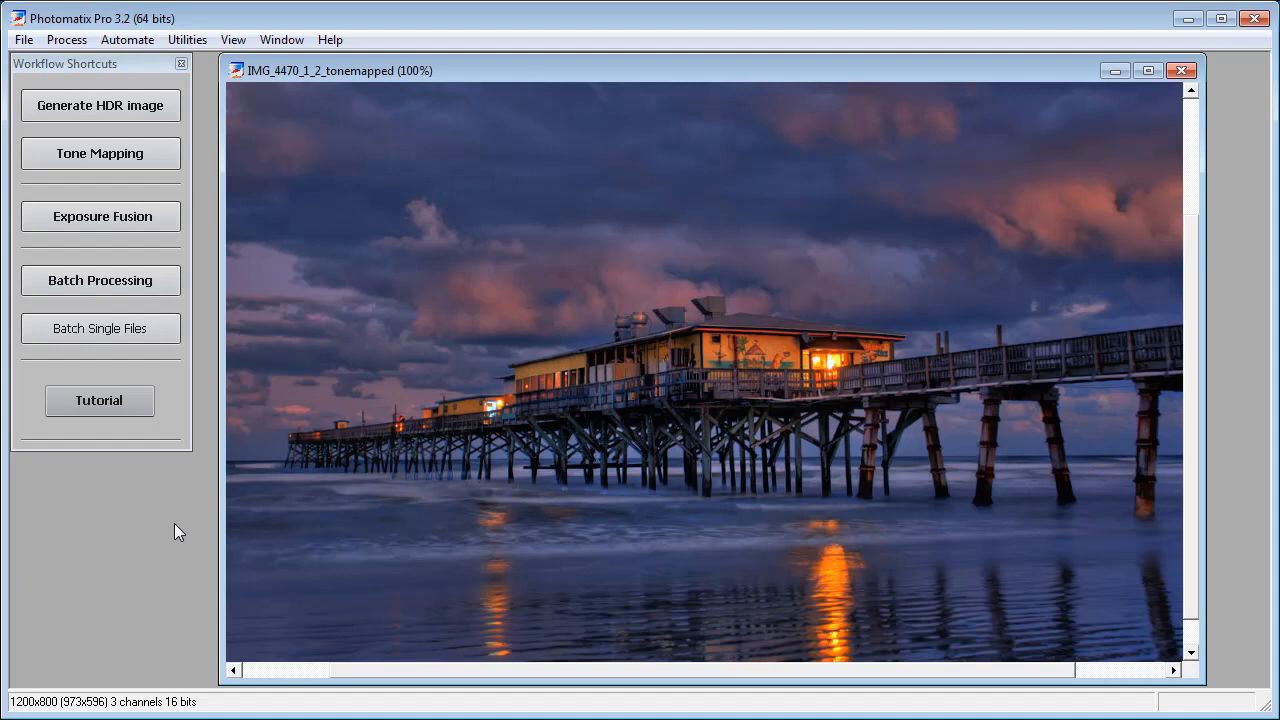
# - Save the tone-mapped image as an 8-bit TIFF over the existing hdr file in the HDR Port Orange Pier folder
pyautogui.click(26, 42)
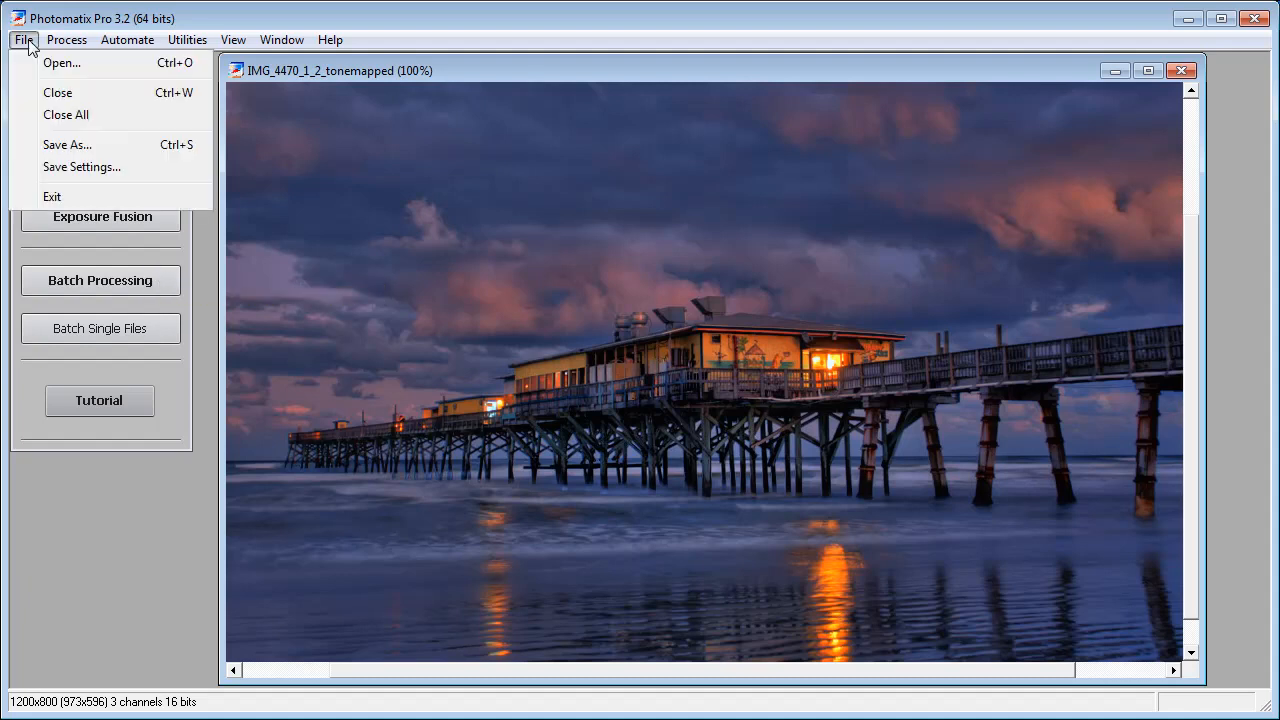
pyautogui.click(125, 150)
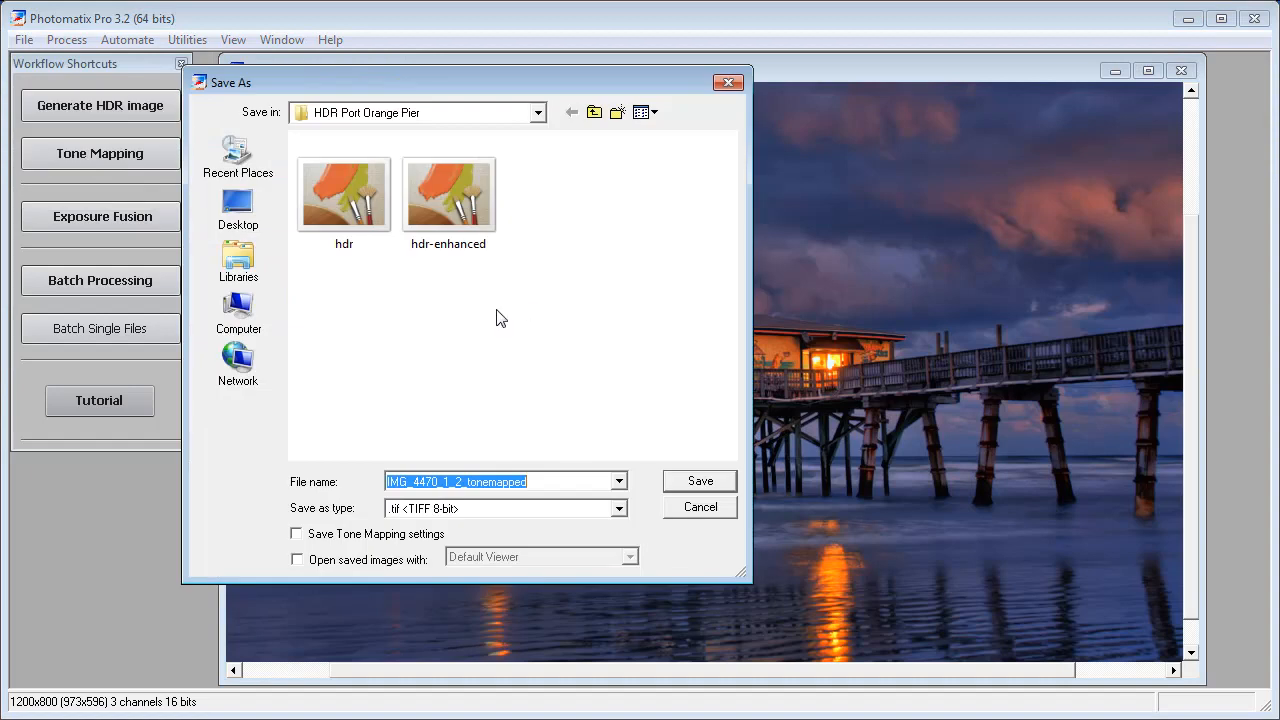
pyautogui.doubleClick(355, 217)
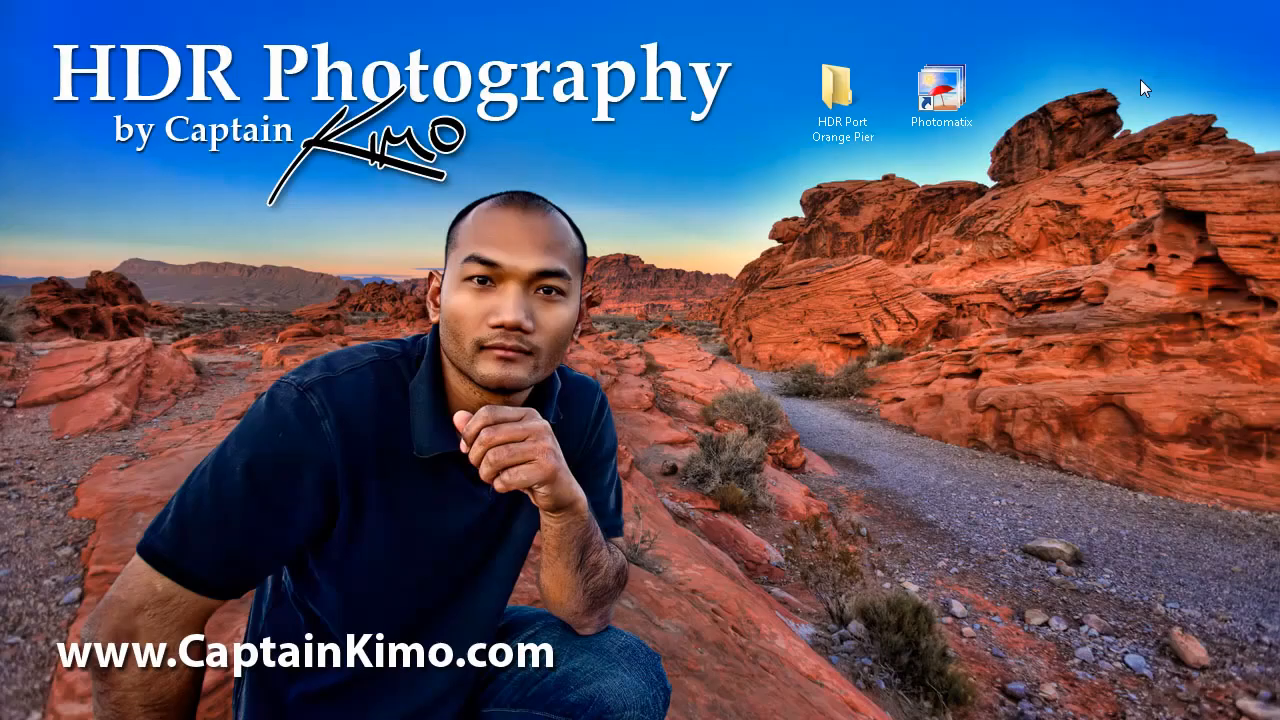
# - Open the HDR Port Orange Pier folder from the desktop and compare the original IMG_4470.JPG with hdr.tif in the photo viewer
pyautogui.doubleClick(838, 100)
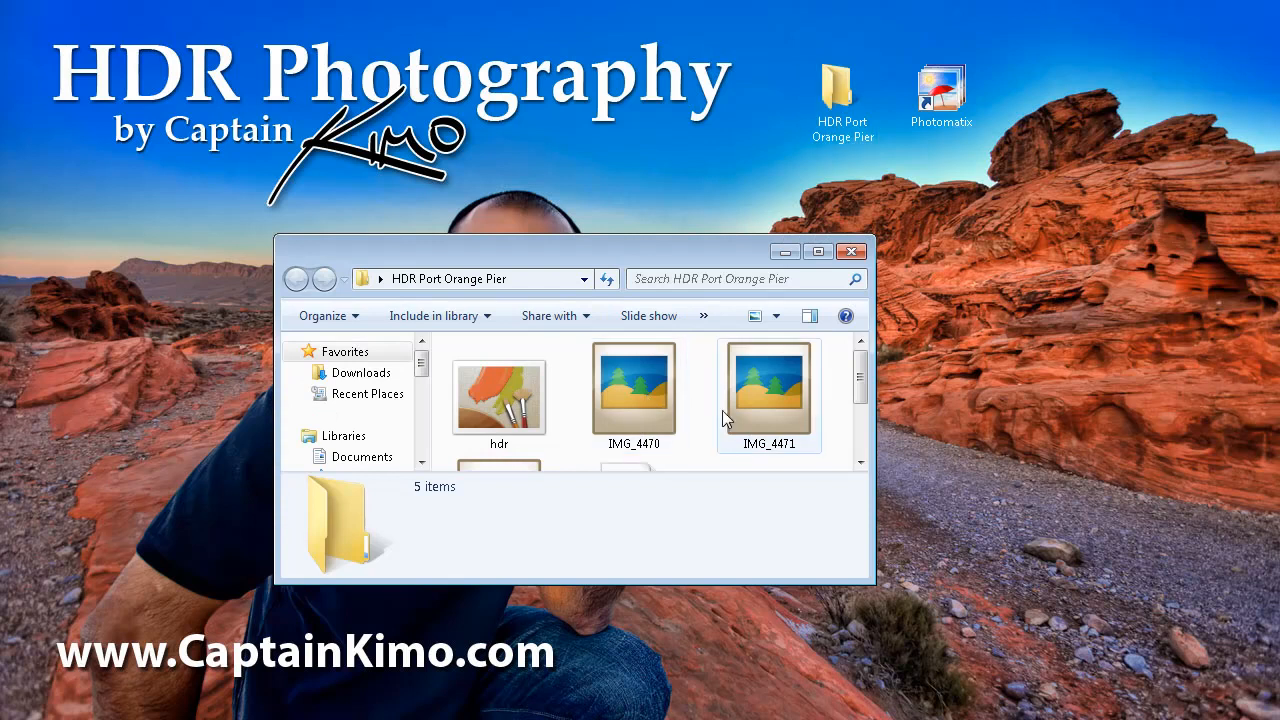
pyautogui.doubleClick(616, 402)
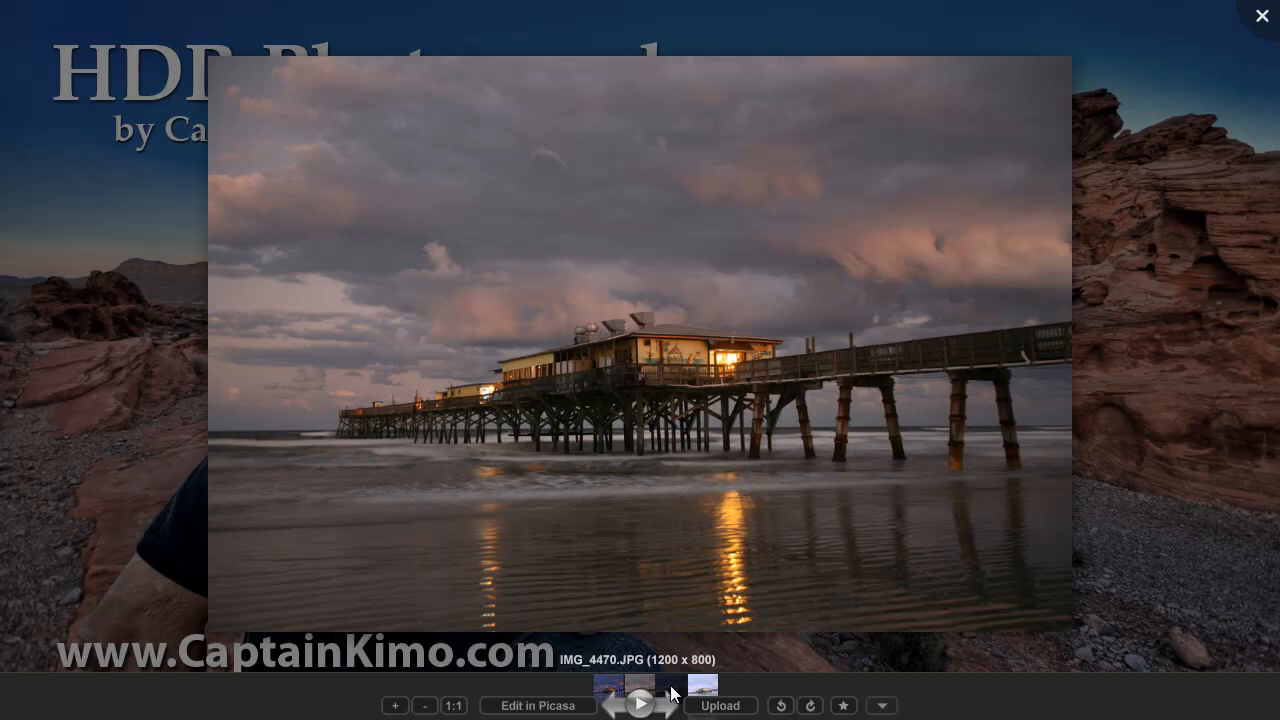
pyautogui.click(600, 690)
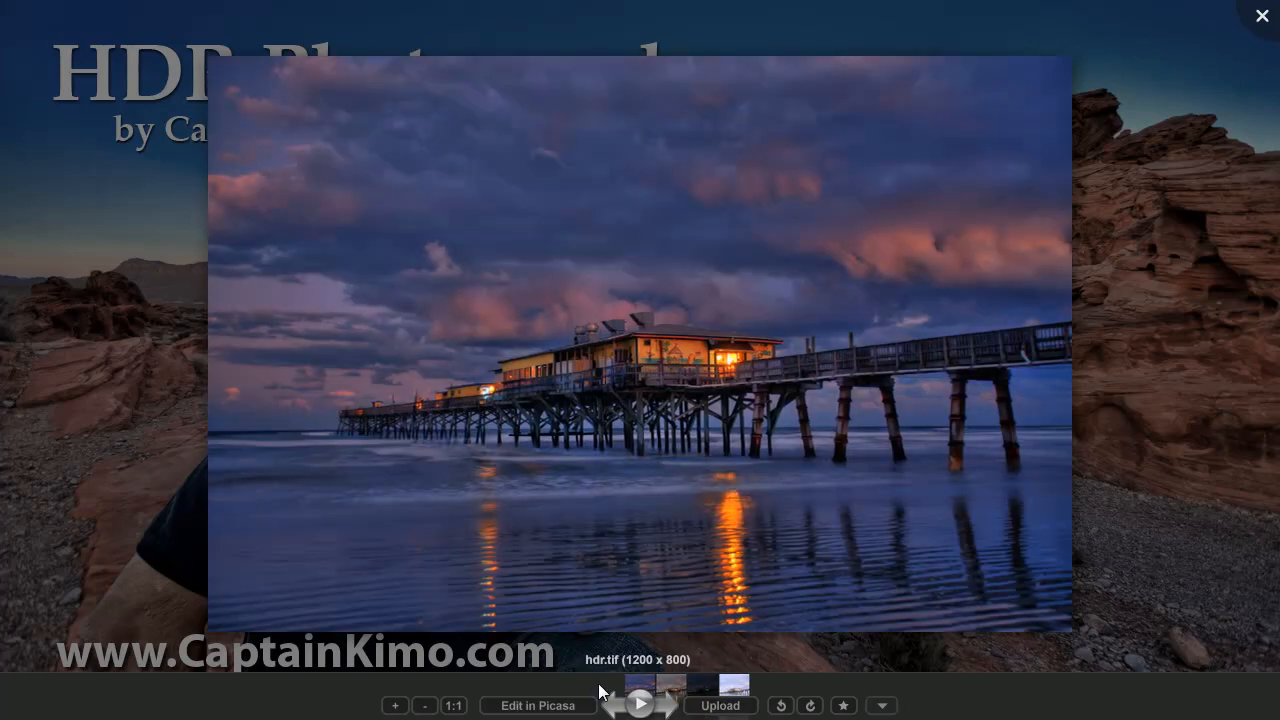